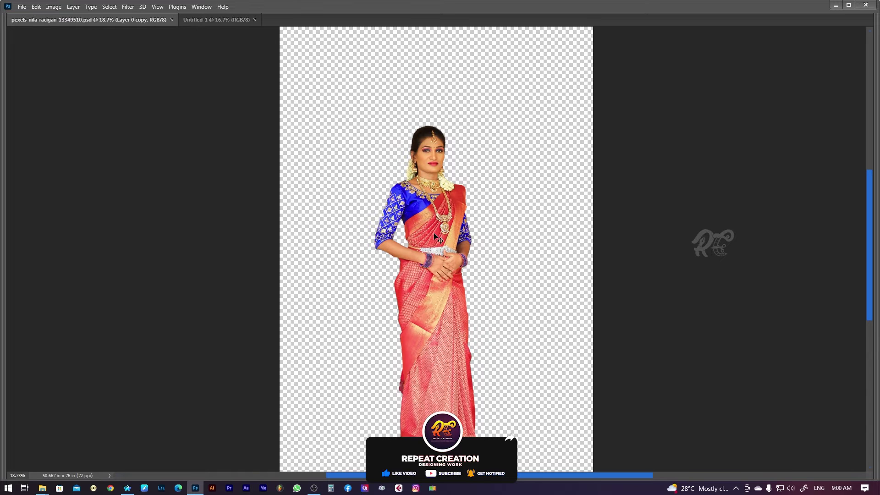
- Bring the cut-out bride into Untitled-1, enlarge her and place her lower on the canvas
{"action": "left_click_drag", "start_coordinate": [435, 237], "coordinate": [452, 287]}
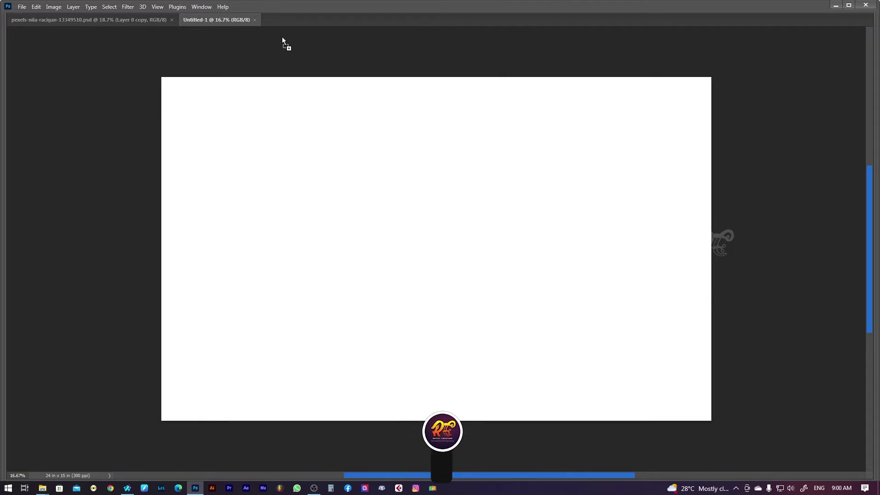
{"action": "key", "text": "ctrl+t"}
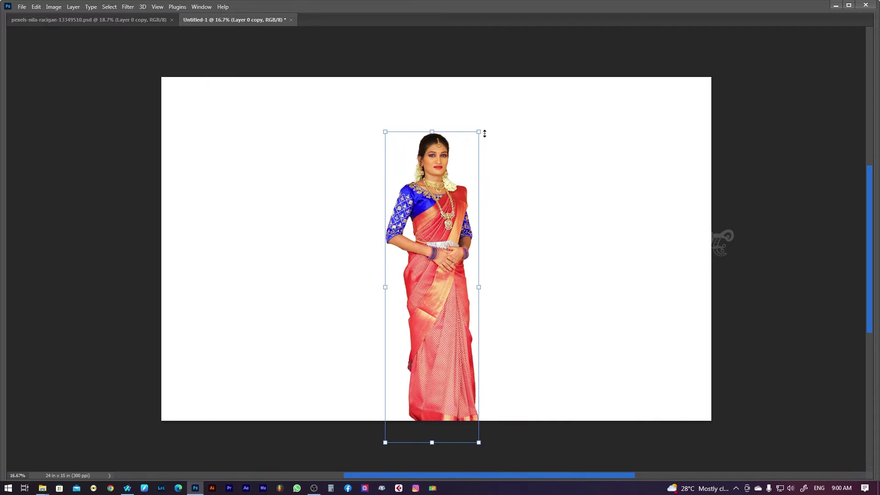
{"action": "left_click_drag", "start_coordinate": [483, 133], "coordinate": [587, 71]}
{"action": "mouse_move", "coordinate": [443, 164]}
{"action": "left_mouse_down"}
{"action": "mouse_move", "coordinate": [434, 234]}
{"action": "mouse_move", "coordinate": [452, 202]}
{"action": "left_mouse_up"}
{"action": "mouse_move", "coordinate": [492, 130]}
{"action": "left_mouse_down"}
{"action": "mouse_move", "coordinate": [464, 172]}
{"action": "mouse_move", "coordinate": [463, 159]}
{"action": "left_mouse_up"}
{"action": "key", "text": "Return"}
- Nudge the bride slightly down and bring in the blurred garden photo
{"action": "left_click_drag", "start_coordinate": [505, 246], "coordinate": [501, 245]}
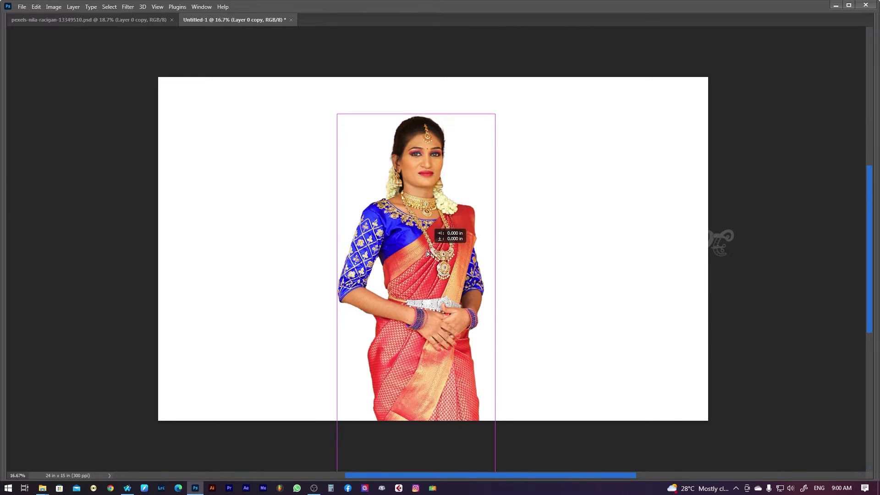
{"action": "left_click_drag", "start_coordinate": [433, 240], "coordinate": [432, 244]}
{"action": "mouse_move", "coordinate": [504, 243]}
{"action": "left_mouse_down"}
{"action": "mouse_move", "coordinate": [476, 248]}
{"action": "mouse_move", "coordinate": [143, 11]}
{"action": "mouse_move", "coordinate": [527, 163]}
{"action": "left_mouse_up"}
- Scale the garden photo to fill the canvas behind the bride
{"action": "mouse_move", "coordinate": [564, 108]}
{"action": "left_mouse_down"}
{"action": "mouse_move", "coordinate": [582, 114]}
{"action": "mouse_move", "coordinate": [596, 94]}
{"action": "left_mouse_up"}
{"action": "left_click_drag", "start_coordinate": [452, 226], "coordinate": [461, 211]}
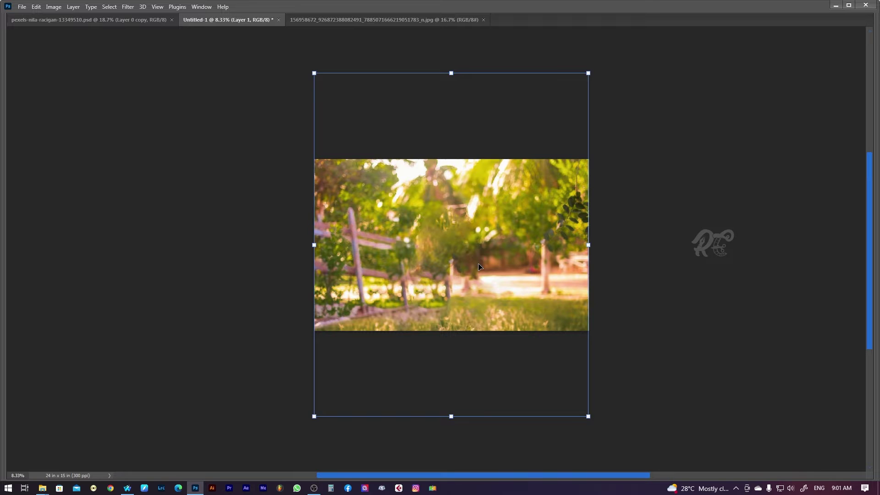
{"action": "key", "text": "Return"}
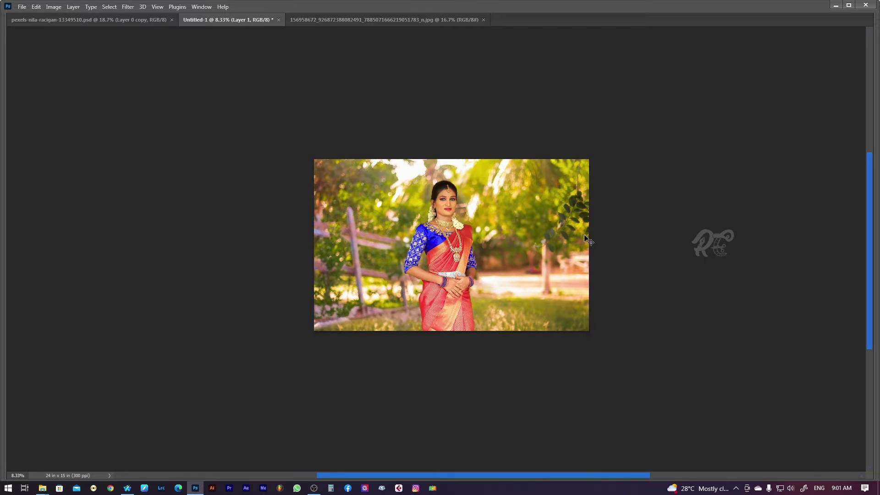
{"action": "key", "text": "ctrl+0"}
- Move the bride into place over the garden, enlarge her slightly, and shift the background
{"action": "left_click_drag", "start_coordinate": [504, 214], "coordinate": [534, 281]}
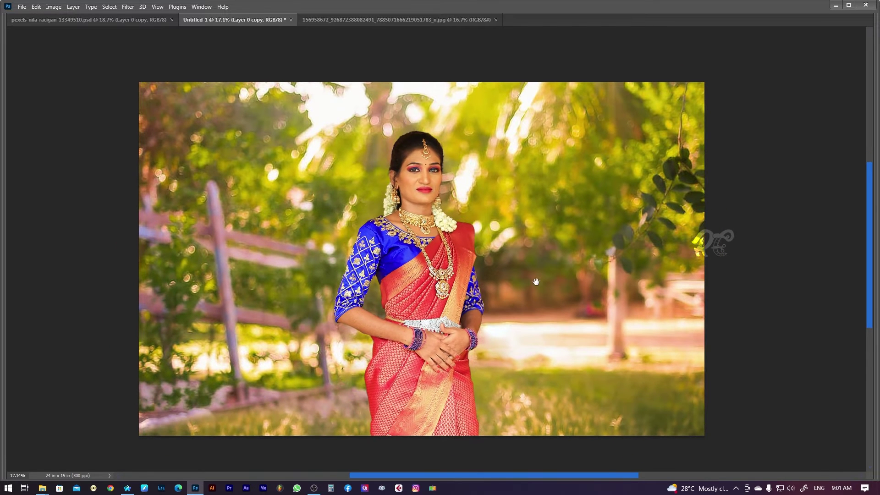
{"action": "key", "text": "ctrl+t"}
{"action": "left_click_drag", "start_coordinate": [505, 122], "coordinate": [510, 117]}
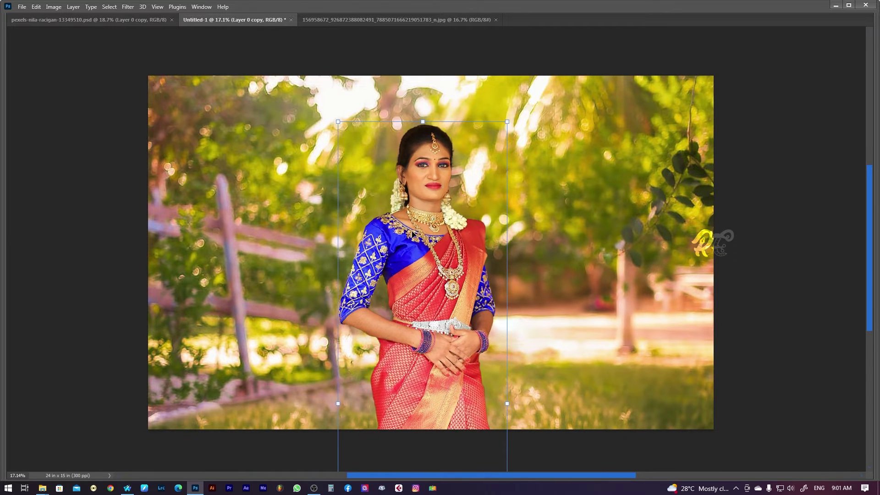
{"action": "key", "text": "Return"}
{"action": "key", "text": "f"}
{"action": "mouse_move", "coordinate": [571, 283]}
{"action": "left_mouse_down"}
{"action": "mouse_move", "coordinate": [561, 285]}
{"action": "mouse_move", "coordinate": [551, 318]}
{"action": "mouse_move", "coordinate": [560, 280]}
{"action": "left_mouse_up"}
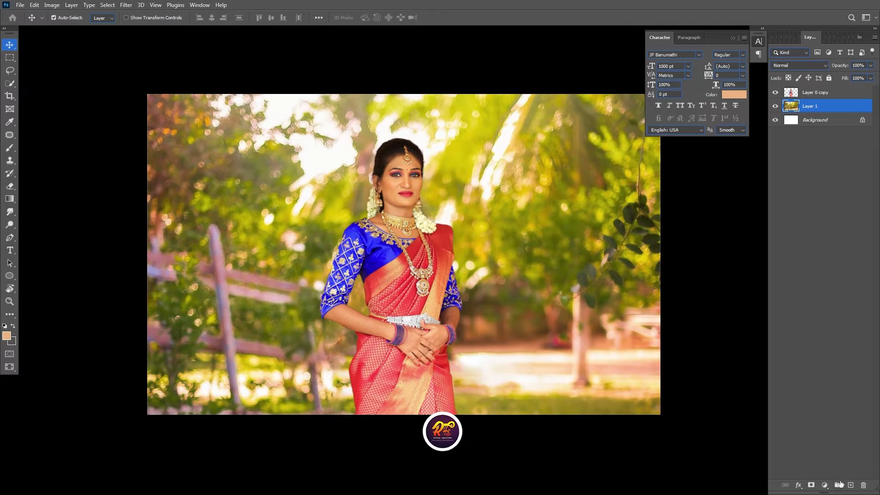
- On a new layer, draw a black-to-transparent gradient rising from the picture's bottom
{"action": "left_click", "coordinate": [850, 485]}
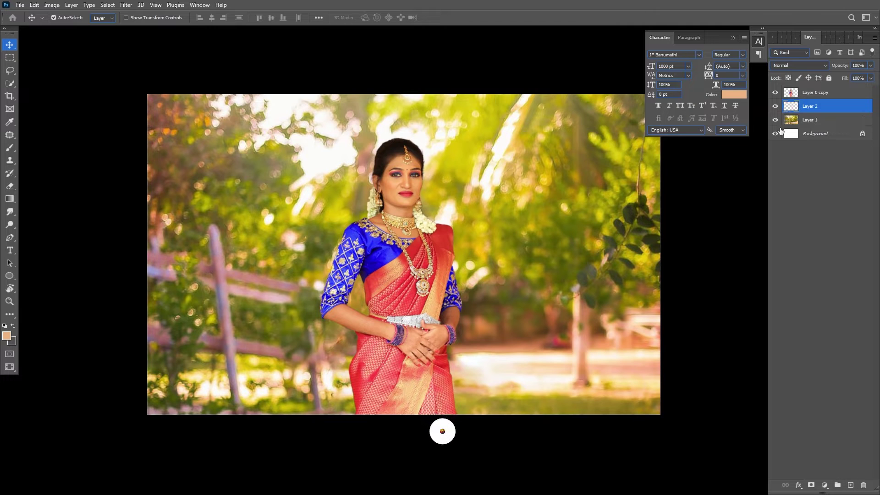
{"action": "left_click", "coordinate": [10, 199]}
{"action": "left_click", "coordinate": [7, 336]}
{"action": "left_click", "coordinate": [641, 357]}
{"action": "left_click", "coordinate": [845, 244]}
{"action": "left_click_drag", "start_coordinate": [417, 452], "coordinate": [417, 303]}
- Move the gradient layer above the bride and lower its opacity to 13%
{"action": "key", "text": "v"}
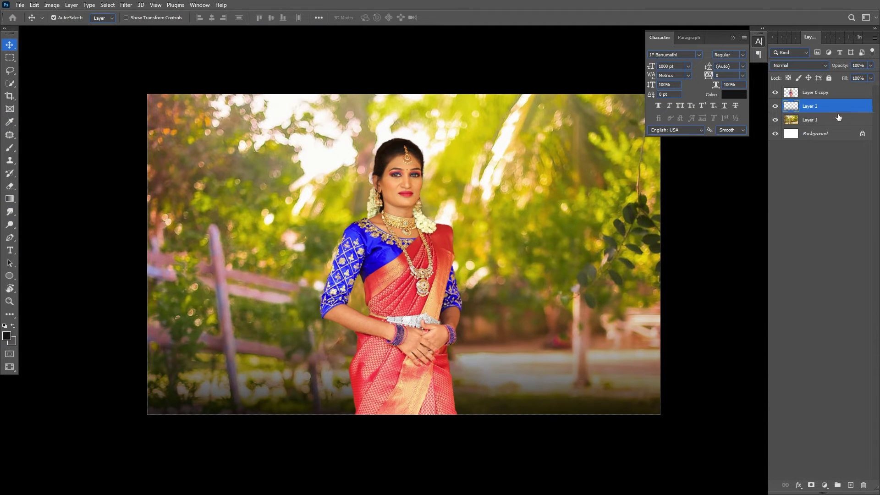
{"action": "left_click_drag", "start_coordinate": [826, 91], "coordinate": [827, 90]}
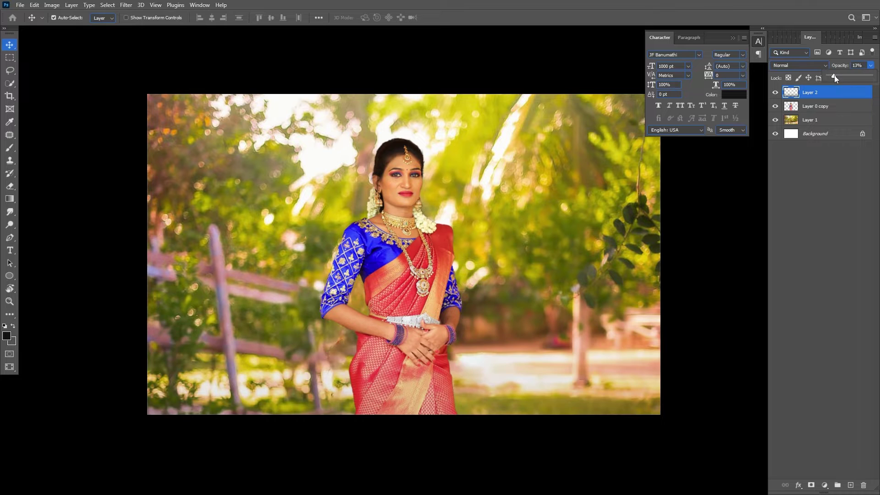
{"action": "left_click", "coordinate": [776, 92]}
{"action": "left_click", "coordinate": [776, 92]}
{"action": "left_click", "coordinate": [776, 93]}
{"action": "left_click", "coordinate": [419, 249]}
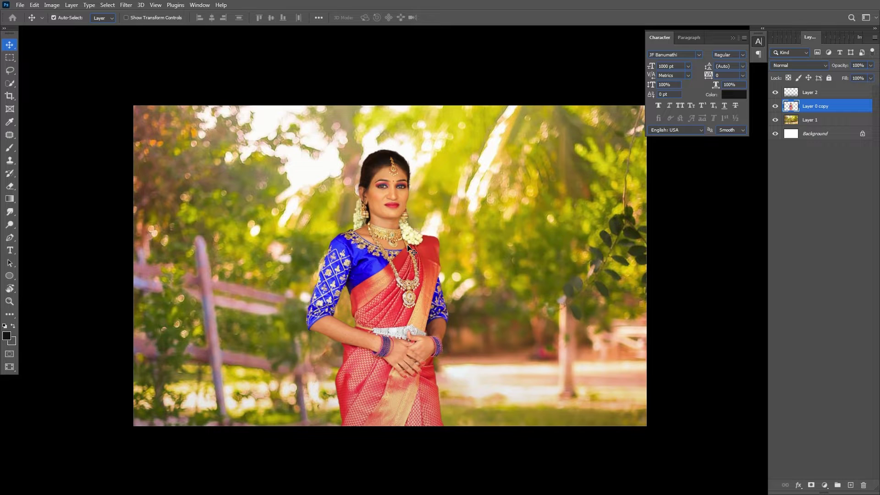
{"action": "left_click", "coordinate": [825, 485]}
- Add a Channel Mixer adjustment layer above the gradient layer
{"action": "left_click", "coordinate": [823, 110]}
{"action": "left_click", "coordinate": [815, 94]}
{"action": "left_click", "coordinate": [825, 485]}
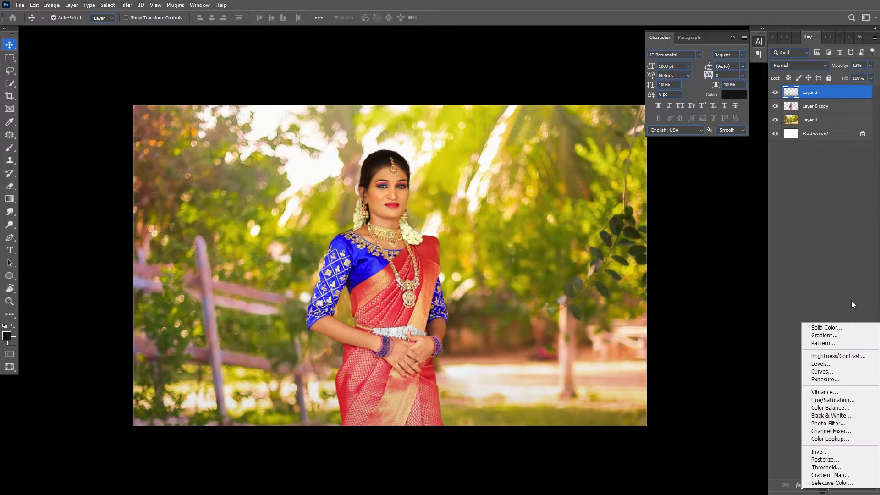
{"action": "left_click", "coordinate": [831, 431]}
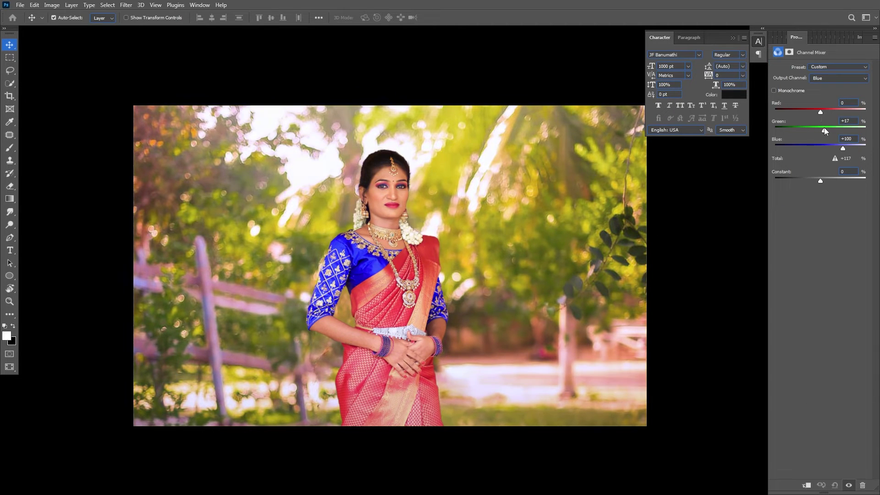
- Tweak the Channel Mixer's red and green output channels to warm the scene
{"action": "left_click_drag", "start_coordinate": [815, 111], "coordinate": [819, 112]}
{"action": "key", "text": "Return"}
{"action": "left_click_drag", "start_coordinate": [843, 132], "coordinate": [822, 153]}
{"action": "left_click_drag", "start_coordinate": [820, 112], "coordinate": [821, 114]}
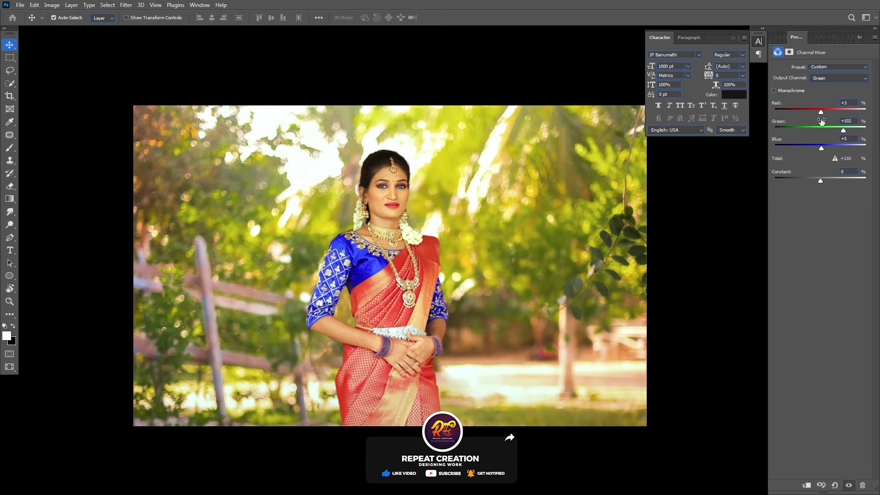
{"action": "left_click_drag", "start_coordinate": [844, 112], "coordinate": [821, 133]}
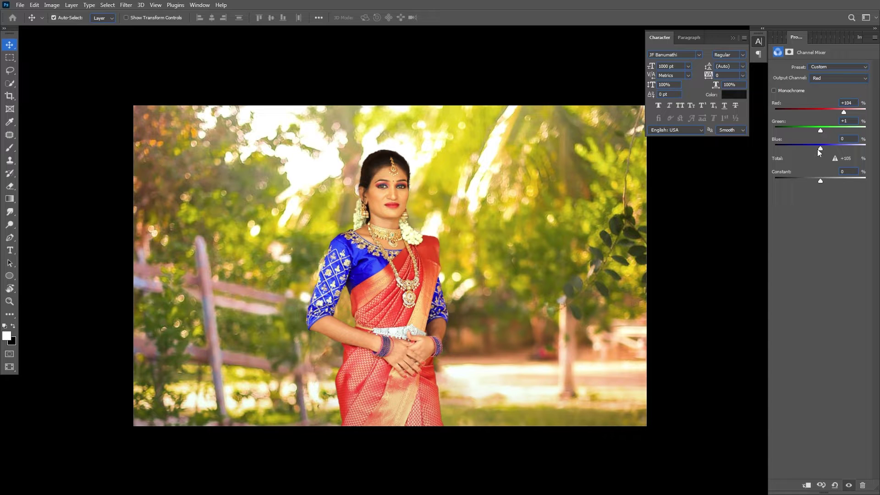
- Raise green and darken the constant in the blue output channel, then compare
{"action": "left_click", "coordinate": [832, 78]}
{"action": "left_click", "coordinate": [821, 100]}
{"action": "left_click_drag", "start_coordinate": [823, 129], "coordinate": [826, 129]}
{"action": "left_click_drag", "start_coordinate": [821, 180], "coordinate": [819, 181]}
{"action": "left_click", "coordinate": [775, 92]}
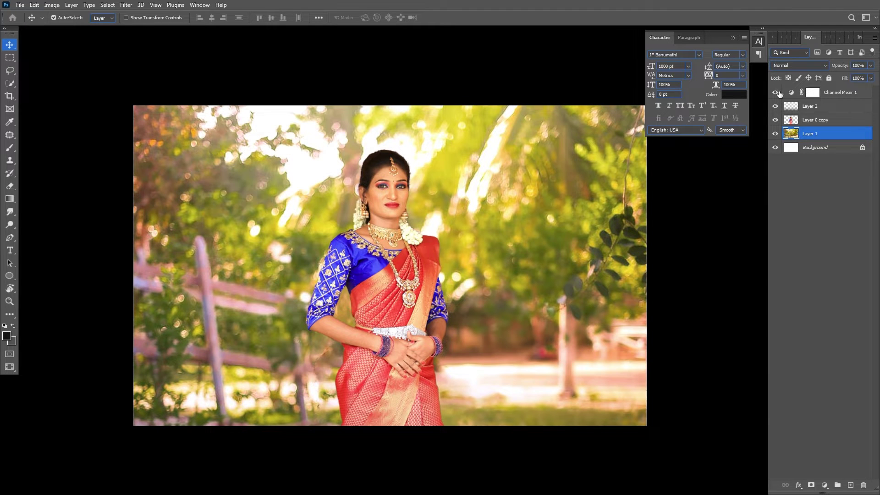
- Add a near-black #151515 Solid Color fill layer above the Channel Mixer
{"action": "left_click", "coordinate": [834, 94]}
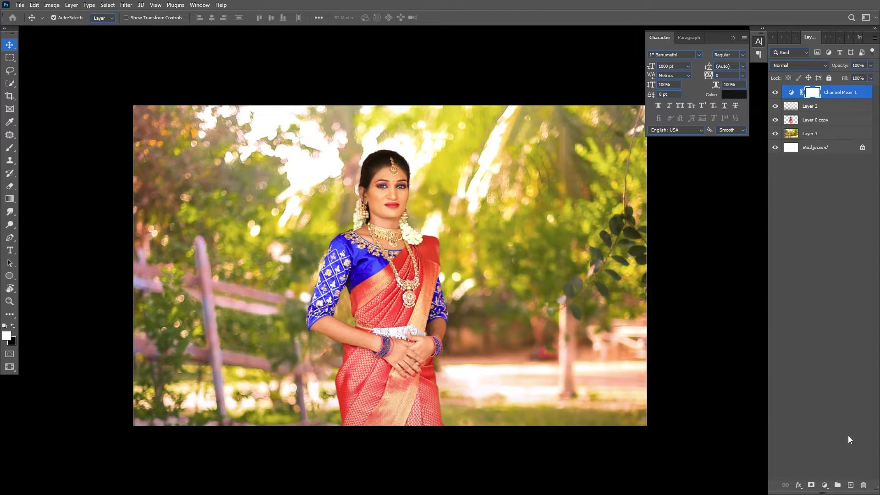
{"action": "left_click", "coordinate": [811, 485]}
{"action": "left_click", "coordinate": [823, 323]}
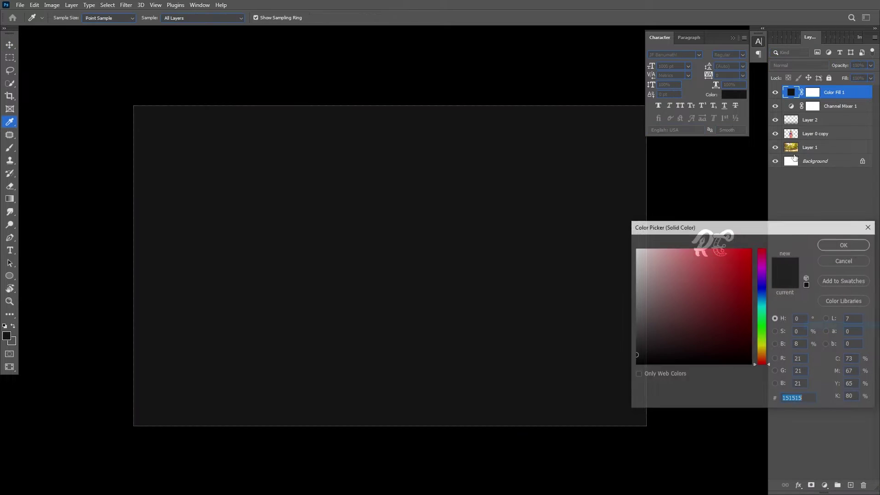
{"action": "left_click", "coordinate": [843, 246]}
- Erase the fill's centre around the bride with a very large soft eraser
{"action": "left_click", "coordinate": [10, 187]}
{"action": "left_click", "coordinate": [340, 204]}
{"action": "left_click", "coordinate": [407, 195]}
{"action": "right_click", "coordinate": [408, 195]}
{"action": "left_click", "coordinate": [508, 131]}
{"action": "left_click_drag", "start_coordinate": [510, 134], "coordinate": [513, 134]}
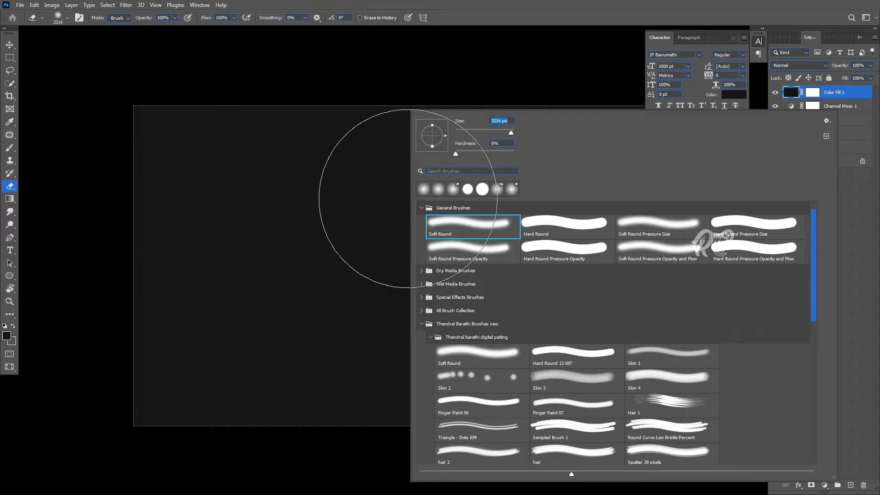
{"action": "left_click", "coordinate": [373, 206]}
{"action": "mouse_move", "coordinate": [349, 252]}
{"action": "left_mouse_down"}
{"action": "mouse_move", "coordinate": [265, 197]}
{"action": "mouse_move", "coordinate": [520, 167]}
{"action": "mouse_move", "coordinate": [275, 315]}
{"action": "mouse_move", "coordinate": [531, 275]}
{"action": "mouse_move", "coordinate": [532, 230]}
{"action": "mouse_move", "coordinate": [220, 193]}
{"action": "mouse_move", "coordinate": [459, 207]}
{"action": "mouse_move", "coordinate": [330, 367]}
{"action": "mouse_move", "coordinate": [596, 165]}
{"action": "left_mouse_up"}
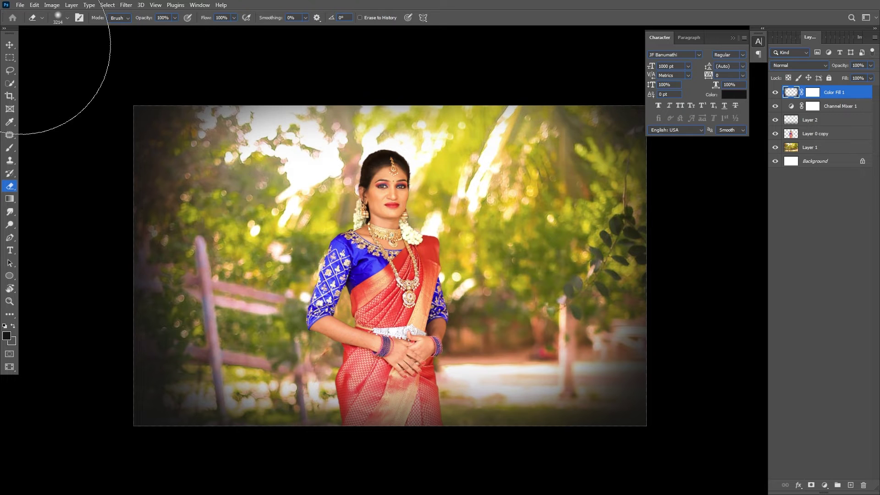
{"action": "left_click", "coordinate": [9, 45]}
- Lower the dark fill to 21% opacity and compare the picture with Channel Mixer toggled
{"action": "left_click_drag", "start_coordinate": [849, 77], "coordinate": [835, 76]}
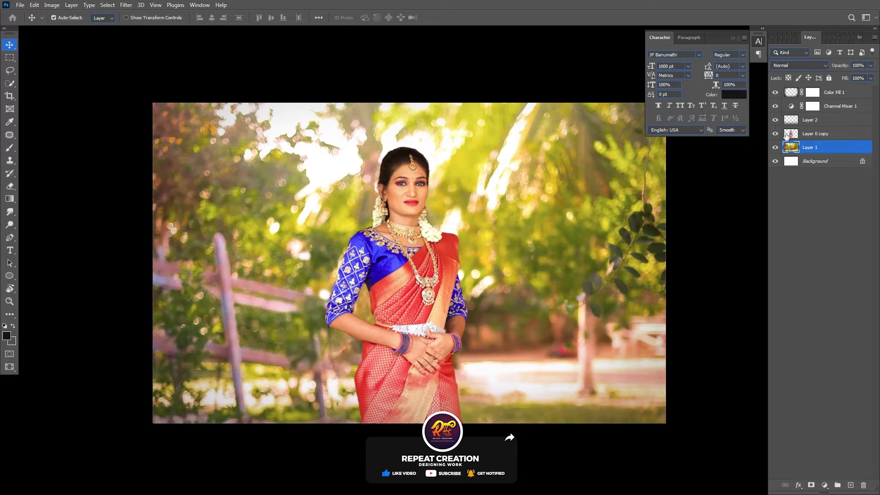
{"action": "left_click", "coordinate": [775, 106]}
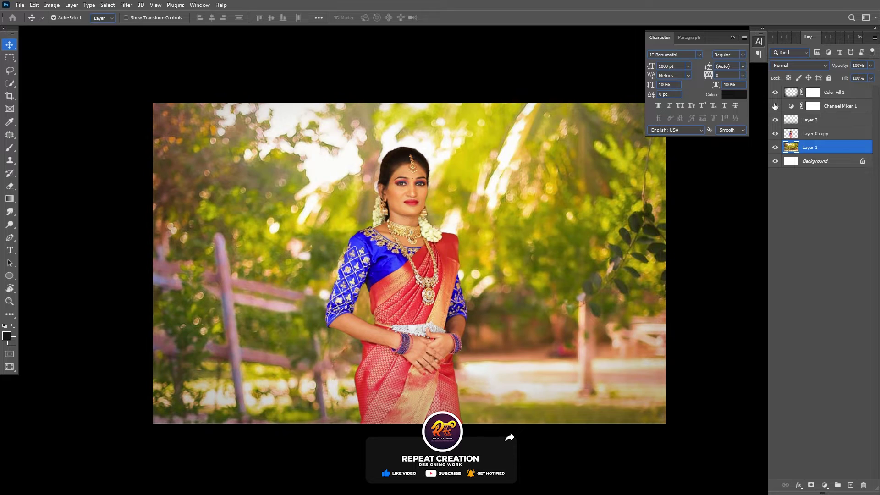
{"action": "left_click", "coordinate": [775, 106]}
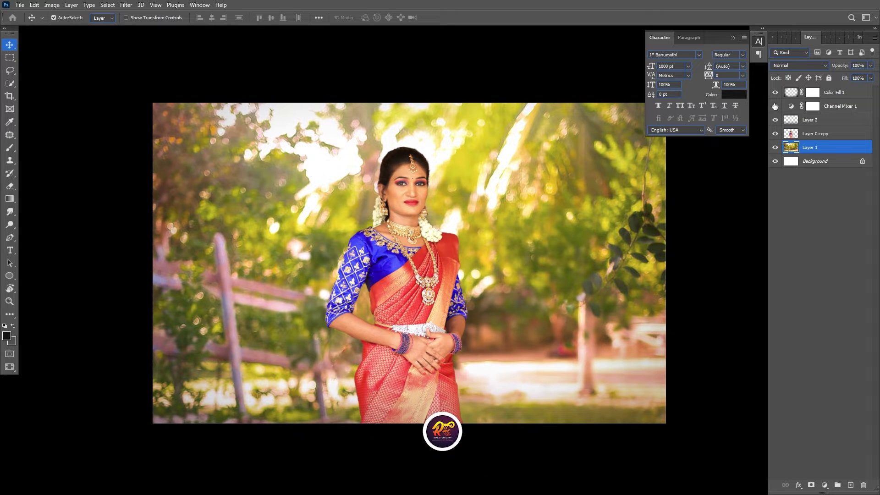
{"action": "left_click", "coordinate": [775, 106]}
{"action": "left_click", "coordinate": [825, 106]}
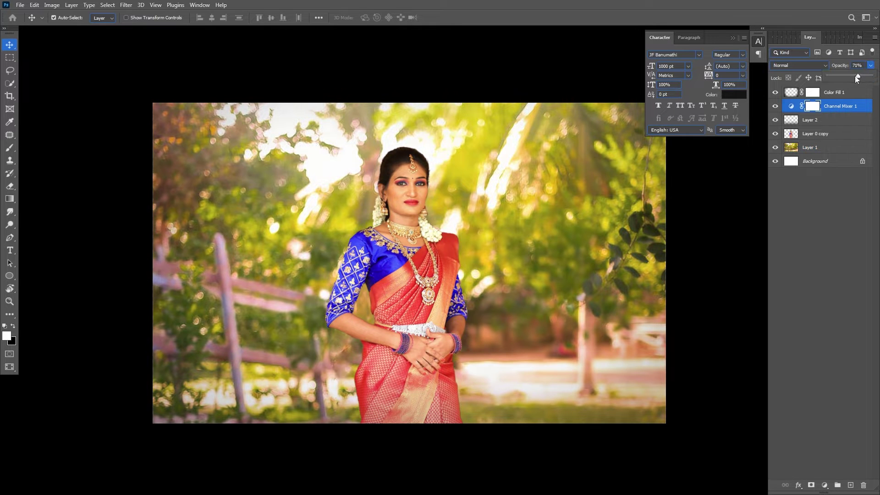
{"action": "left_click", "coordinate": [560, 250]}
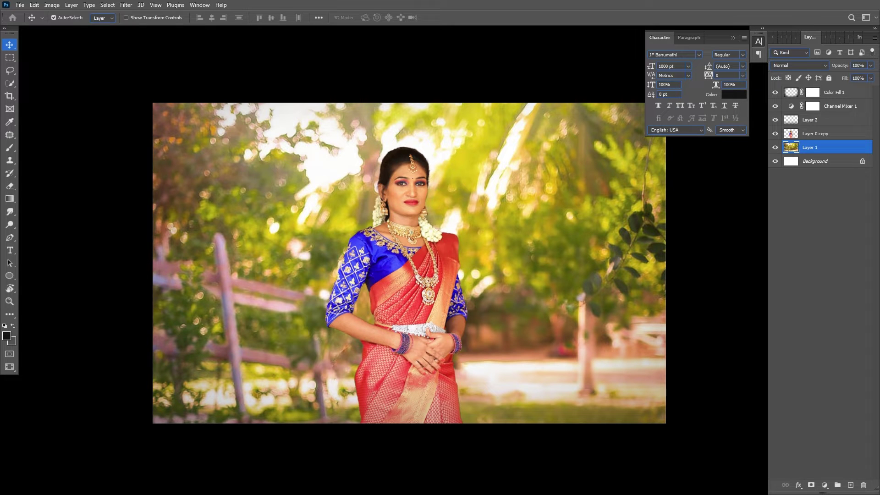
- Place the golden glow image above the gradient layer and enlarge it
{"action": "left_click_drag", "start_coordinate": [537, 249], "coordinate": [384, 172]}
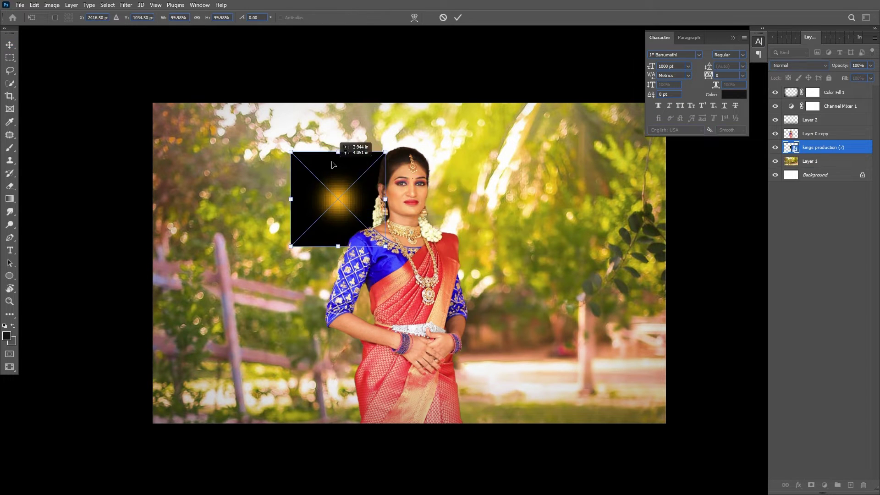
{"action": "left_click_drag", "start_coordinate": [826, 147], "coordinate": [826, 114]}
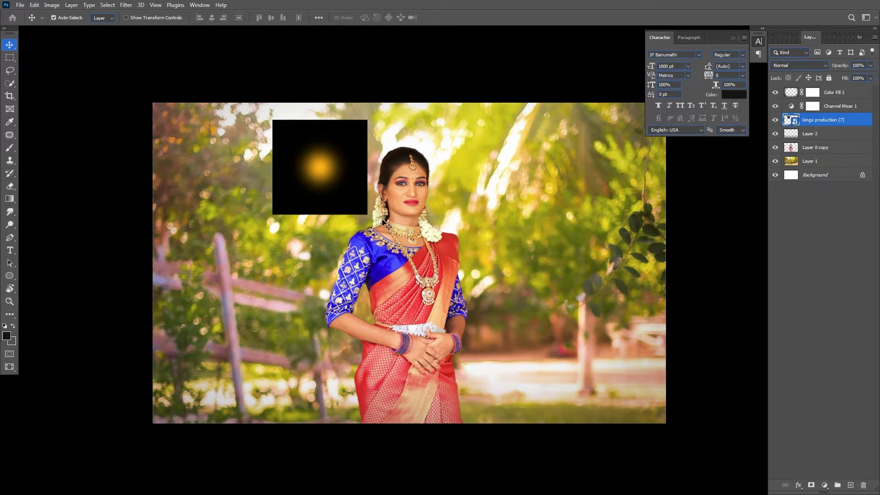
{"action": "key", "text": "ctrl+t"}
{"action": "left_click_drag", "start_coordinate": [367, 215], "coordinate": [642, 364]}
{"action": "key", "text": "Return"}
- Blend the glow in Screen mode and apply Levels with black 37, midtone 0.55
{"action": "left_click", "coordinate": [800, 65]}
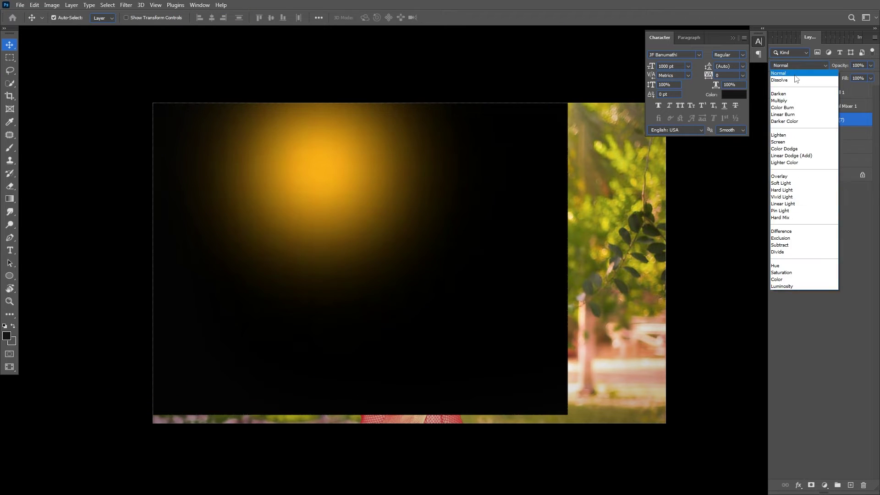
{"action": "left_click", "coordinate": [788, 143]}
{"action": "left_click_drag", "start_coordinate": [333, 165], "coordinate": [330, 169]}
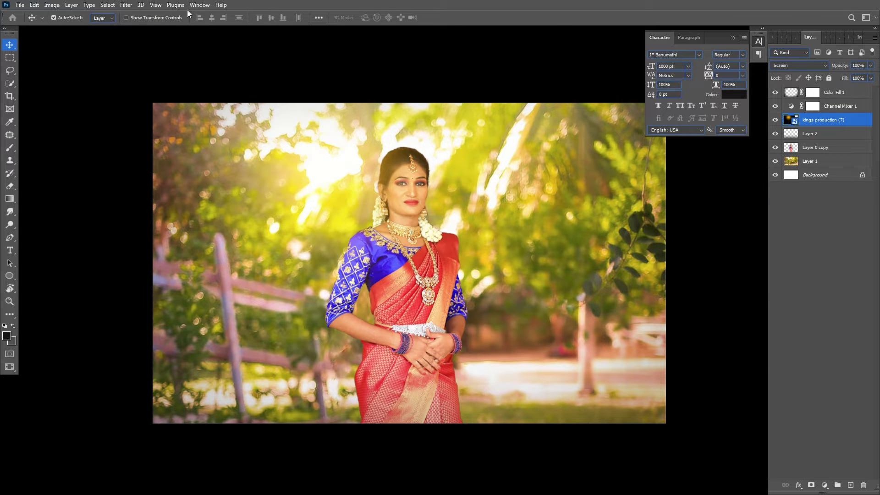
{"action": "left_click", "coordinate": [52, 5]}
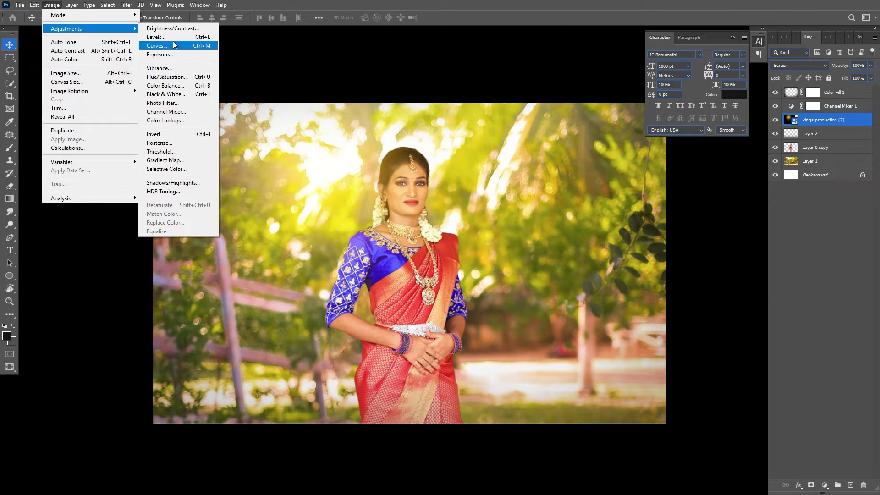
{"action": "left_click", "coordinate": [158, 37]}
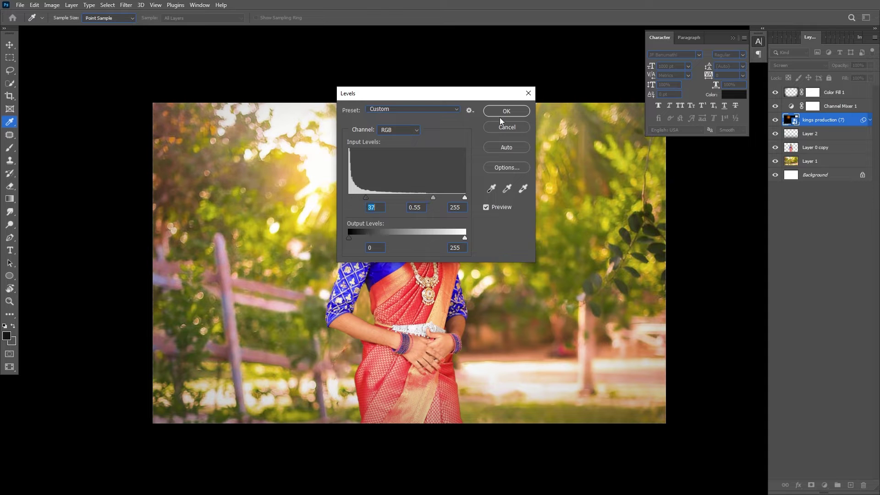
{"action": "left_click", "coordinate": [507, 112]}
{"action": "key", "text": "v"}
{"action": "left_click_drag", "start_coordinate": [339, 164], "coordinate": [351, 158]}
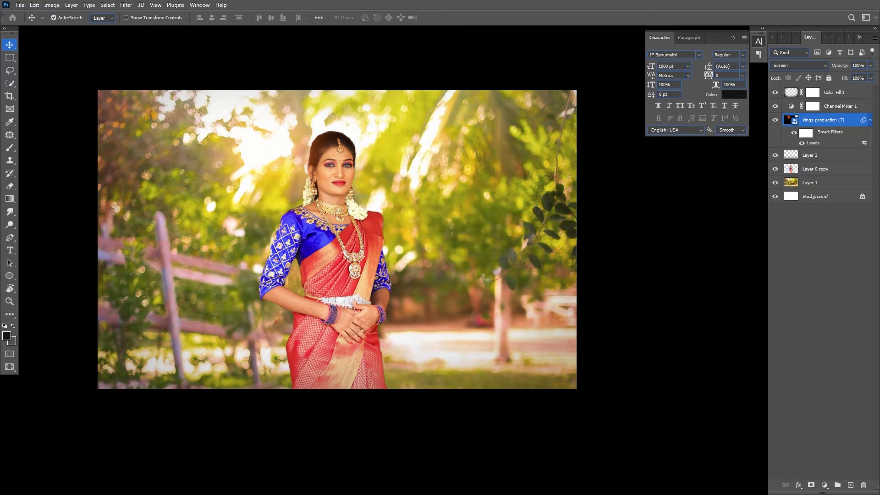
{"action": "left_click", "coordinate": [850, 485]}
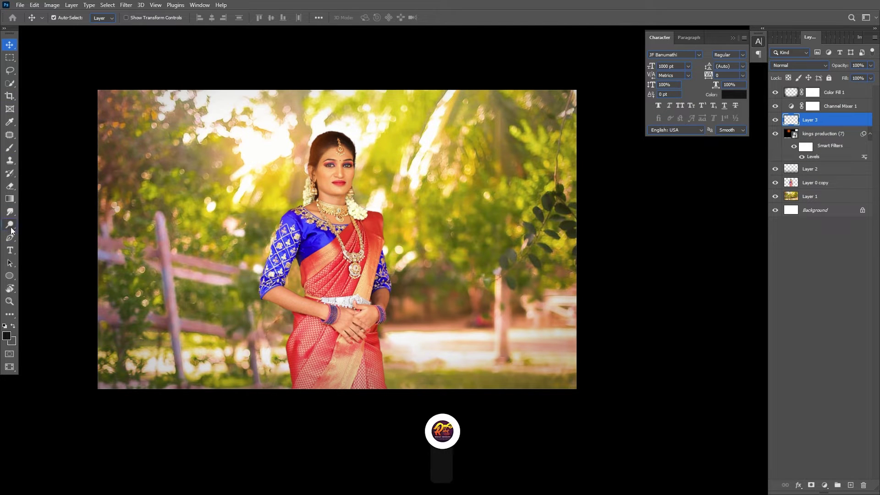
- Draw a curved pen path over the photo's right side, make it a selection, and fill it grey
{"action": "left_click", "coordinate": [10, 237]}
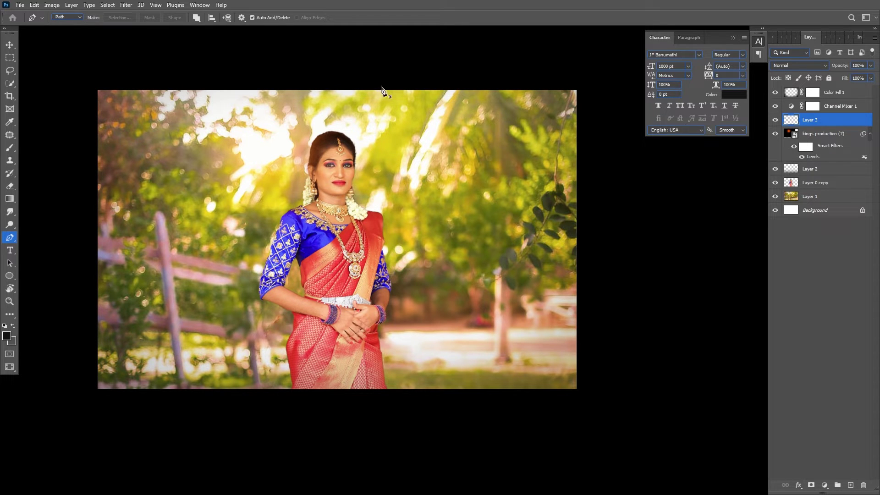
{"action": "mouse_move", "coordinate": [537, 443]}
{"action": "left_mouse_down"}
{"action": "mouse_move", "coordinate": [668, 467]}
{"action": "mouse_move", "coordinate": [647, 465]}
{"action": "left_mouse_up"}
{"action": "left_click_drag", "start_coordinate": [623, 67], "coordinate": [618, 64]}
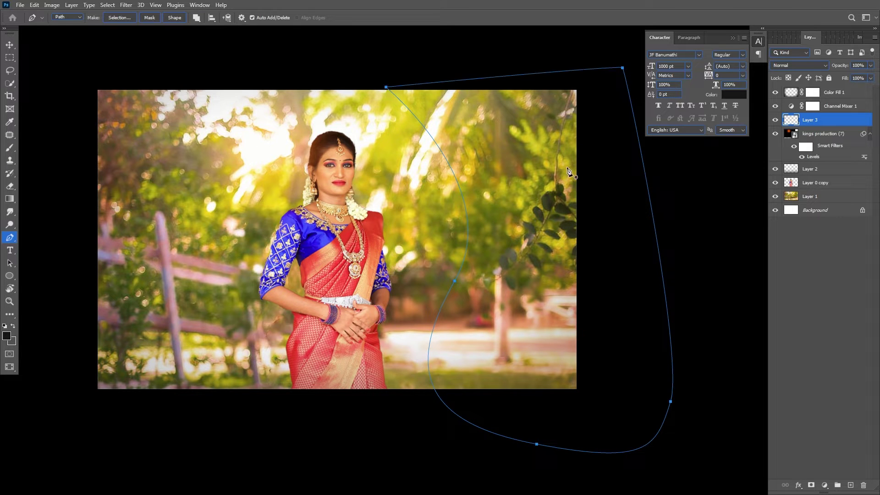
{"action": "right_click", "coordinate": [537, 141]}
{"action": "left_click", "coordinate": [569, 198]}
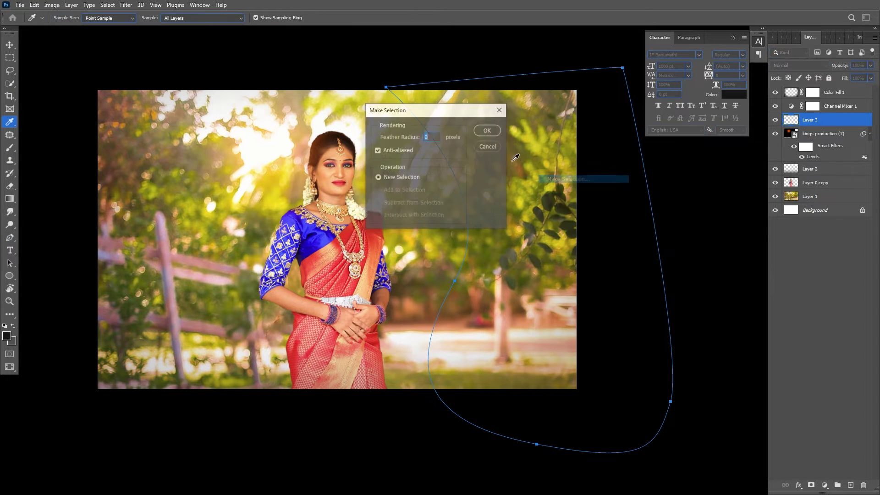
{"action": "left_click", "coordinate": [487, 131]}
{"action": "key", "text": "alt+BackSpace"}
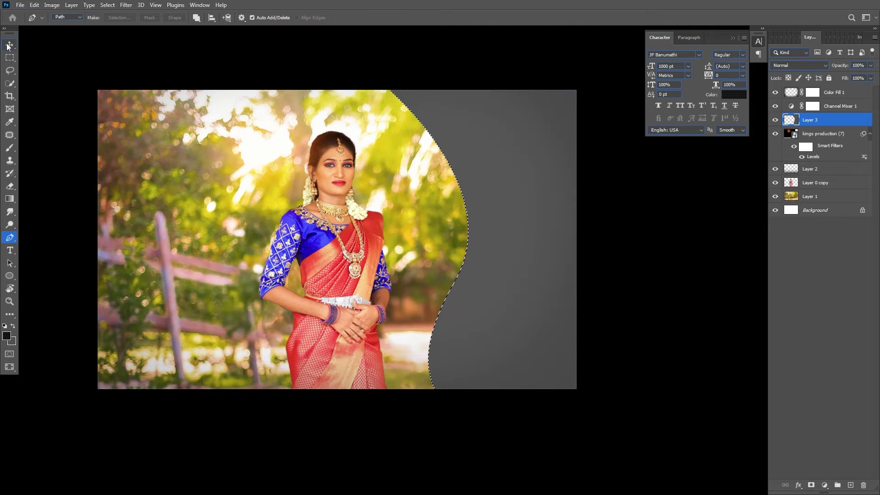
{"action": "left_click", "coordinate": [9, 45]}
{"action": "key", "text": "ctrl+d"}
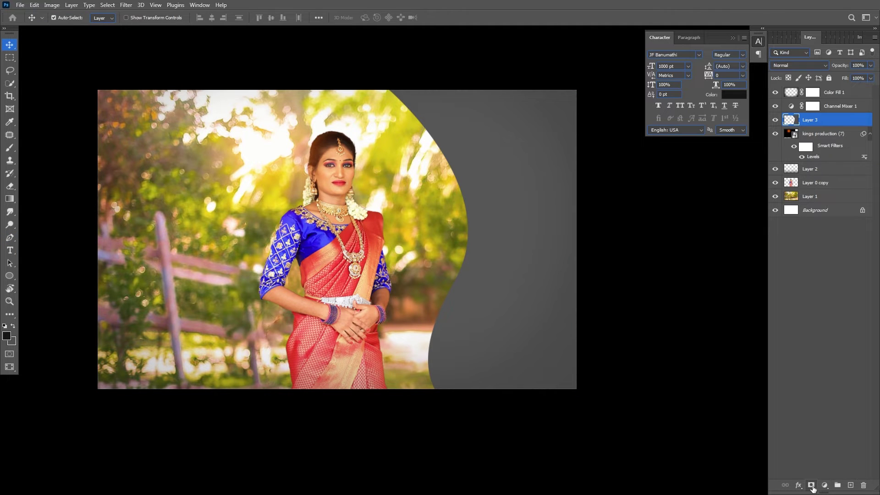
{"action": "left_click", "coordinate": [824, 485]}
- Give Layer 3's grey panel a white Color Overlay
{"action": "left_click", "coordinate": [477, 278]}
{"action": "left_click", "coordinate": [816, 119]}
{"action": "left_click", "coordinate": [825, 485]}
{"action": "left_click", "coordinate": [799, 485]}
{"action": "left_click", "coordinate": [821, 456]}
{"action": "left_click", "coordinate": [708, 134]}
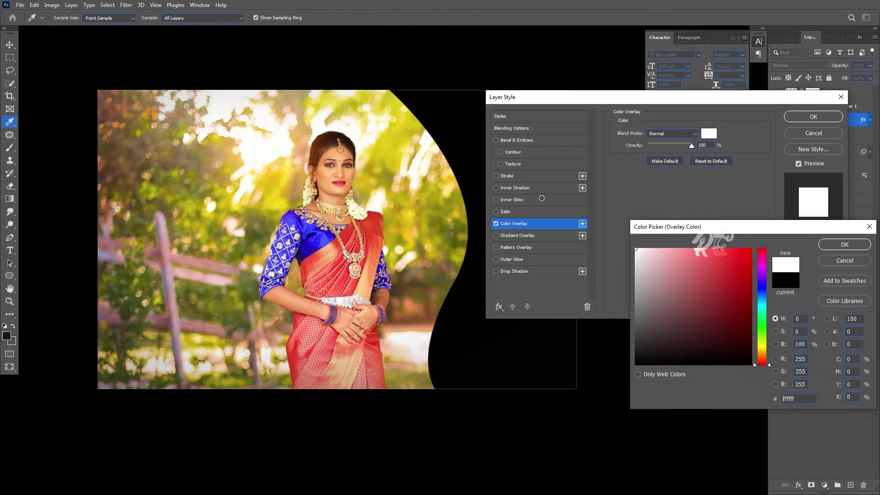
{"action": "left_click", "coordinate": [845, 244]}
{"action": "key", "text": "Return"}
{"action": "key", "text": "v"}
- Duplicate the white panel, offset the copy, and fade the lower panel to 21% opacity
{"action": "left_click", "coordinate": [517, 205]}
{"action": "left_click", "coordinate": [797, 119]}
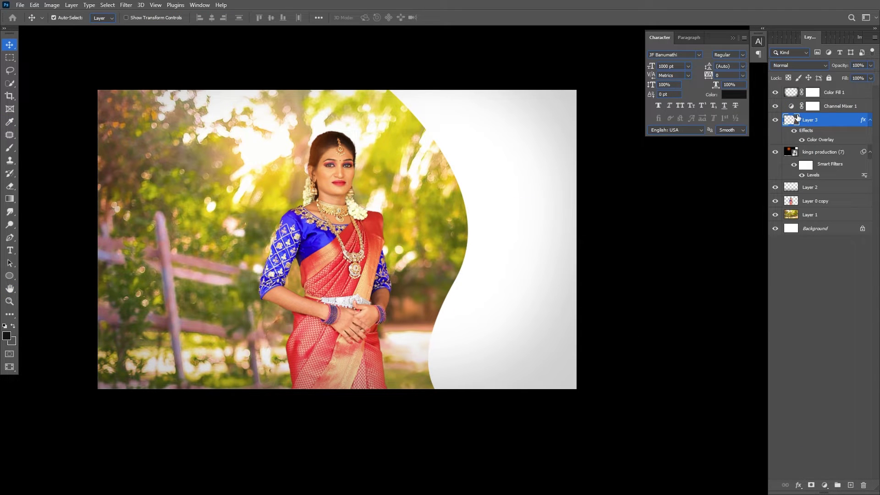
{"action": "left_click_drag", "start_coordinate": [817, 124], "coordinate": [850, 485]}
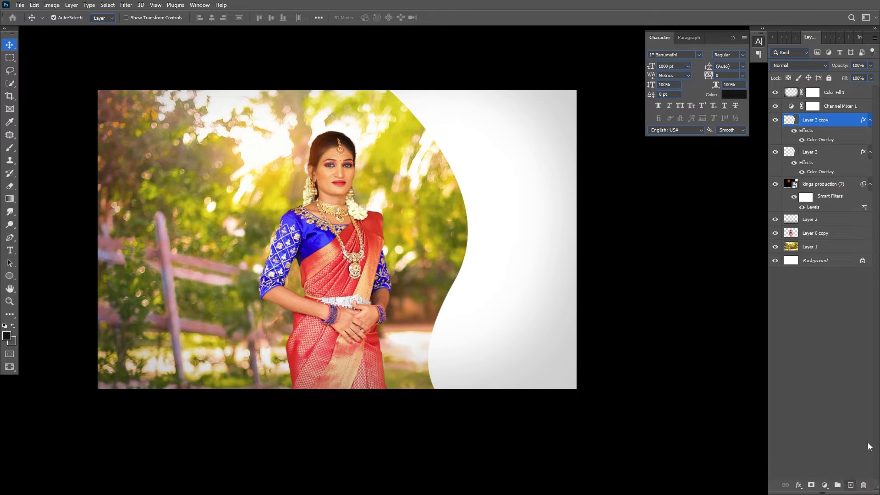
{"action": "left_click_drag", "start_coordinate": [560, 175], "coordinate": [522, 186]}
{"action": "right_click", "coordinate": [525, 190]}
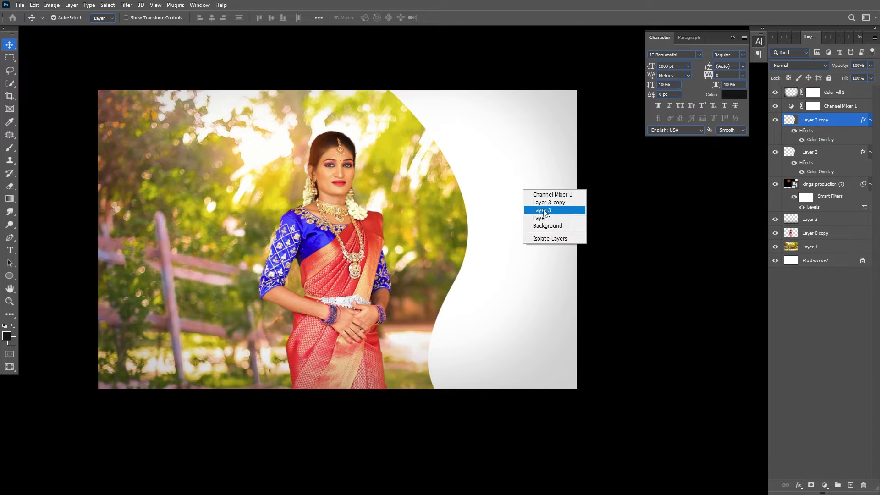
{"action": "left_click", "coordinate": [543, 211]}
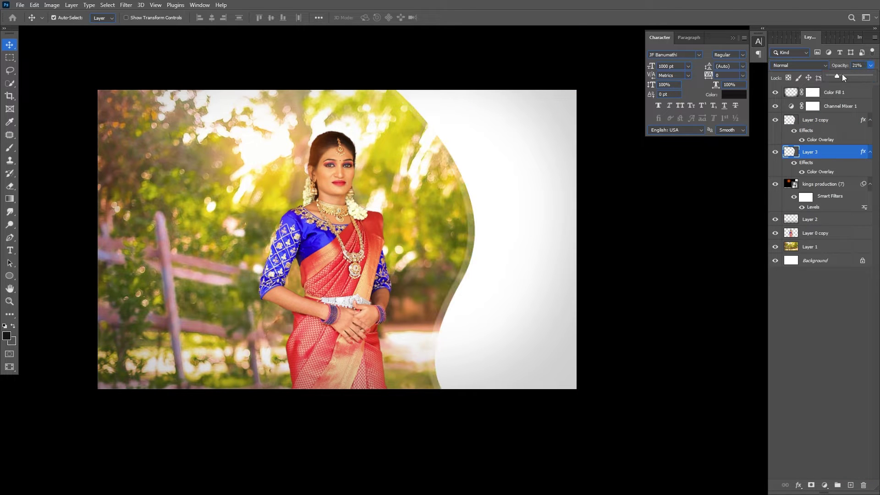
{"action": "left_click_drag", "start_coordinate": [524, 220], "coordinate": [525, 219]}
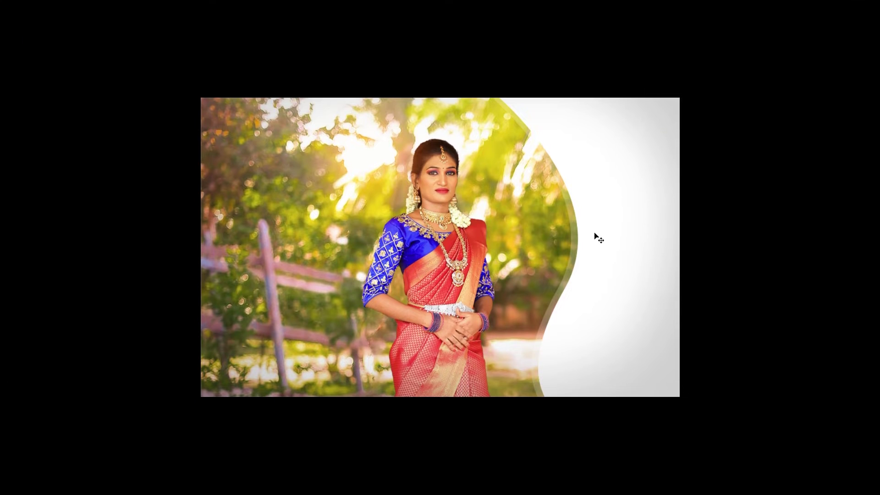
{"action": "left_click_drag", "start_coordinate": [632, 283], "coordinate": [528, 287]}
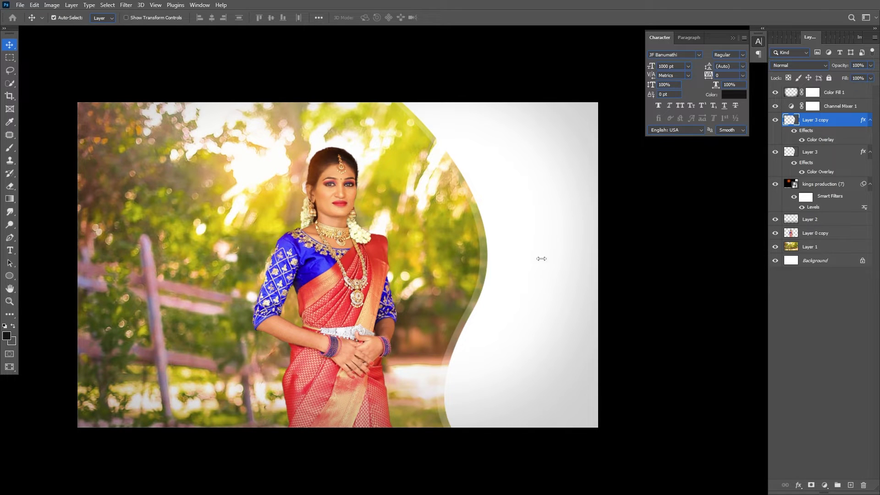
{"action": "left_click_drag", "start_coordinate": [539, 257], "coordinate": [519, 256]}
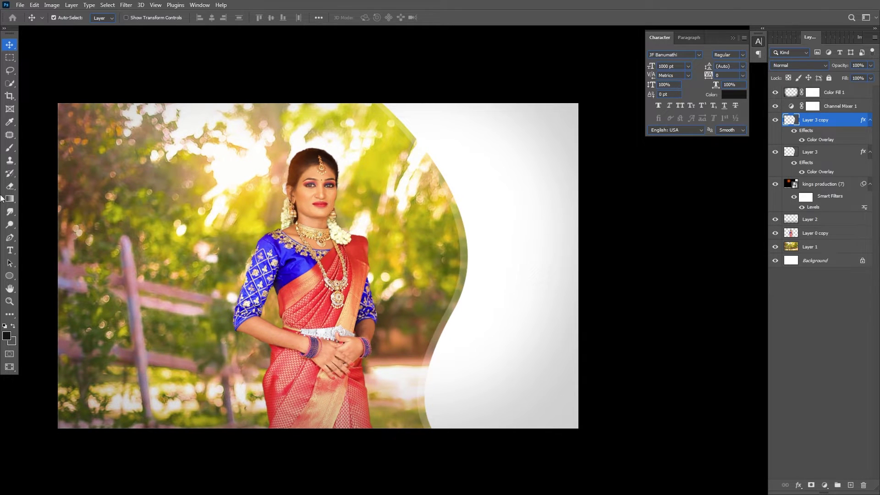
{"action": "left_click", "coordinate": [9, 276]}
- Draw a black circle in the panel's lower right, enlarge it and move it slightly up
{"action": "left_click_drag", "start_coordinate": [464, 317], "coordinate": [558, 412]}
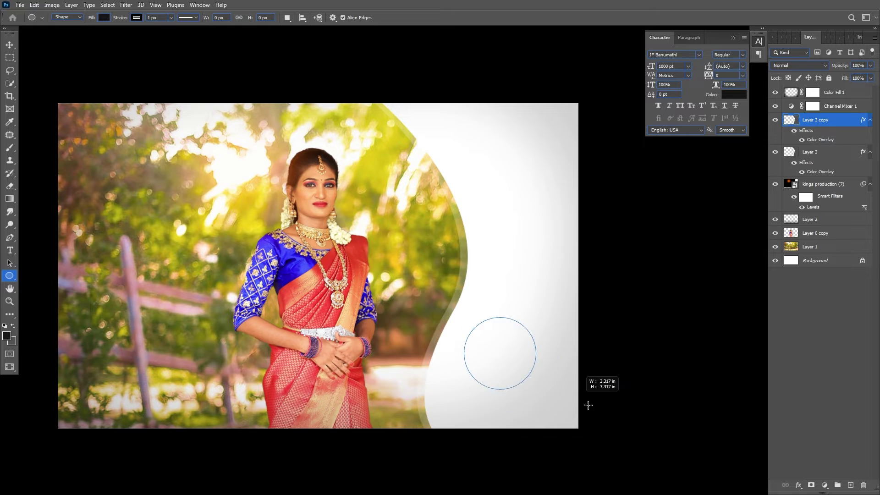
{"action": "key", "text": "ctrl+t"}
{"action": "left_click_drag", "start_coordinate": [558, 317], "coordinate": [578, 297]}
{"action": "left_click_drag", "start_coordinate": [534, 342], "coordinate": [534, 333]}
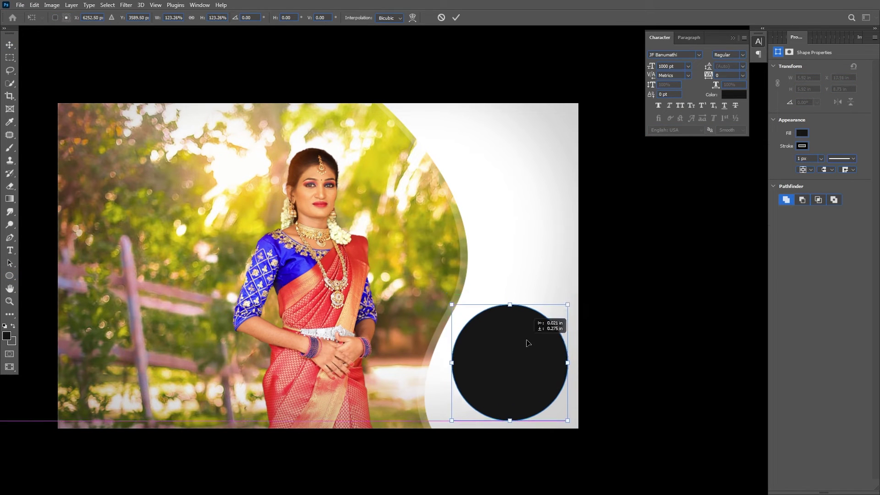
{"action": "key", "text": "Return"}
{"action": "key", "text": "v"}
- Give the circle a white 72.91 px stroke
{"action": "left_click", "coordinate": [802, 146]}
{"action": "left_click", "coordinate": [753, 192]}
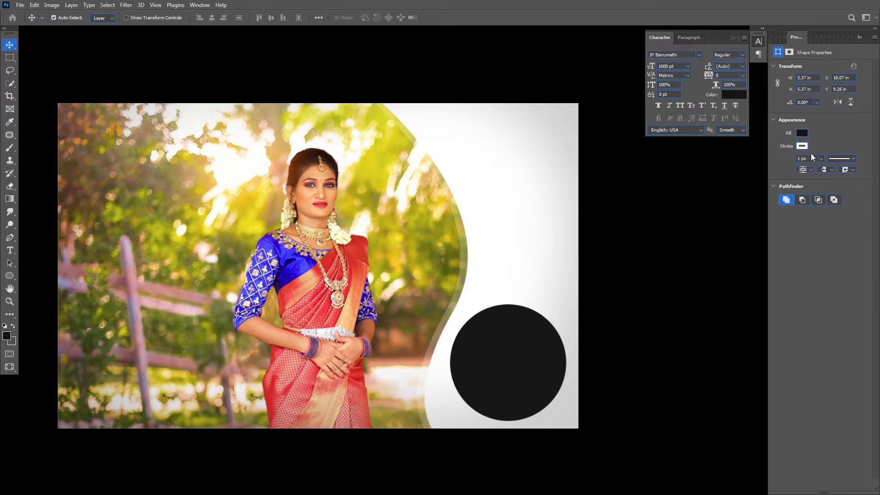
{"action": "left_click", "coordinate": [830, 171]}
{"action": "left_click", "coordinate": [531, 349]}
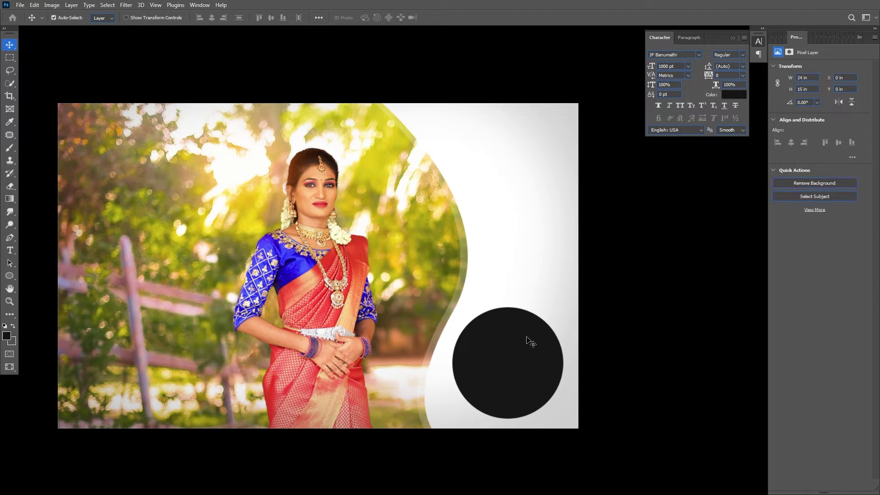
- Add a soft, tight Drop Shadow to the Ellipse 1 circle
{"action": "left_click", "coordinate": [810, 37]}
{"action": "left_click", "coordinate": [798, 485]}
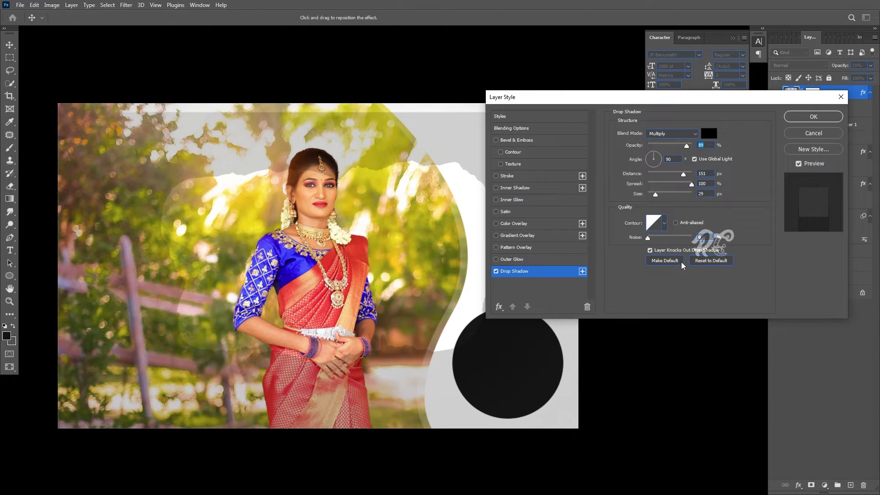
{"action": "left_click", "coordinate": [837, 139]}
{"action": "left_click", "coordinate": [814, 122]}
{"action": "left_click", "coordinate": [798, 485]}
{"action": "left_click", "coordinate": [821, 480]}
{"action": "left_click_drag", "start_coordinate": [661, 185], "coordinate": [663, 194]}
{"action": "left_click_drag", "start_coordinate": [664, 146], "coordinate": [657, 145]}
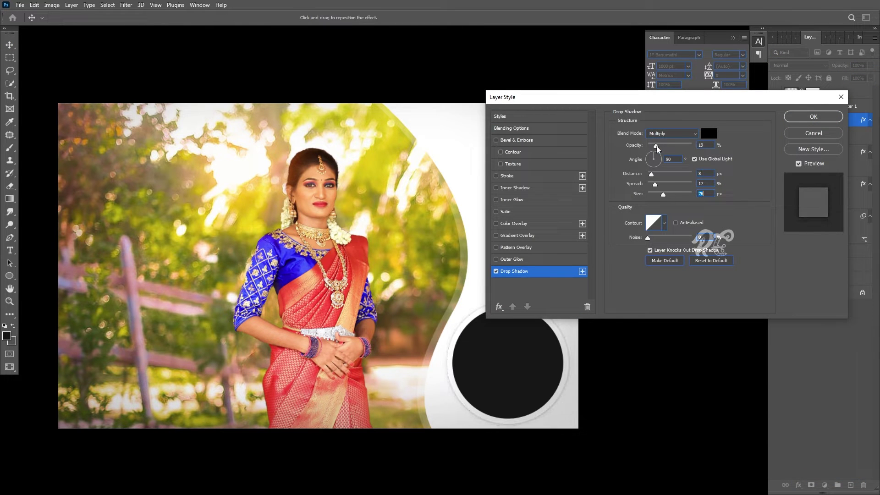
{"action": "left_click", "coordinate": [813, 116]}
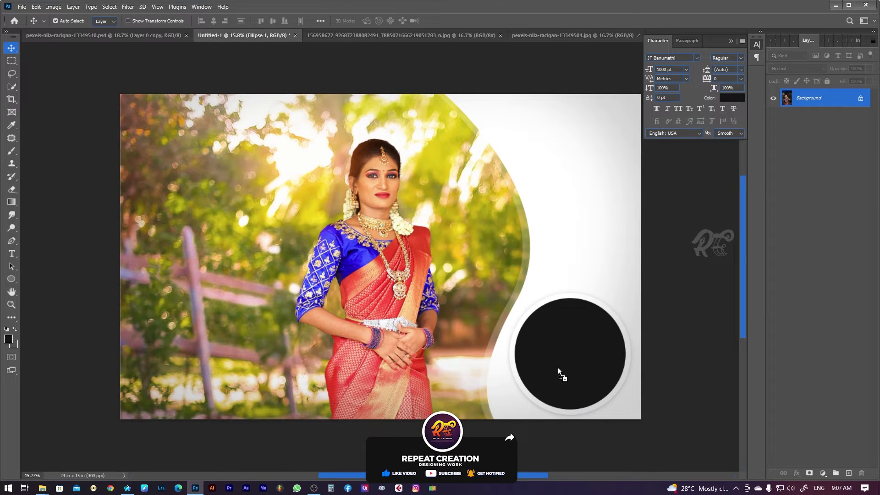
{"action": "left_click_drag", "start_coordinate": [438, 264], "coordinate": [571, 351]}
{"action": "right_click", "coordinate": [819, 128]}
{"action": "left_click", "coordinate": [725, 270]}
{"action": "key", "text": "ctrl+t"}
{"action": "left_click_drag", "start_coordinate": [425, 164], "coordinate": [507, 256]}
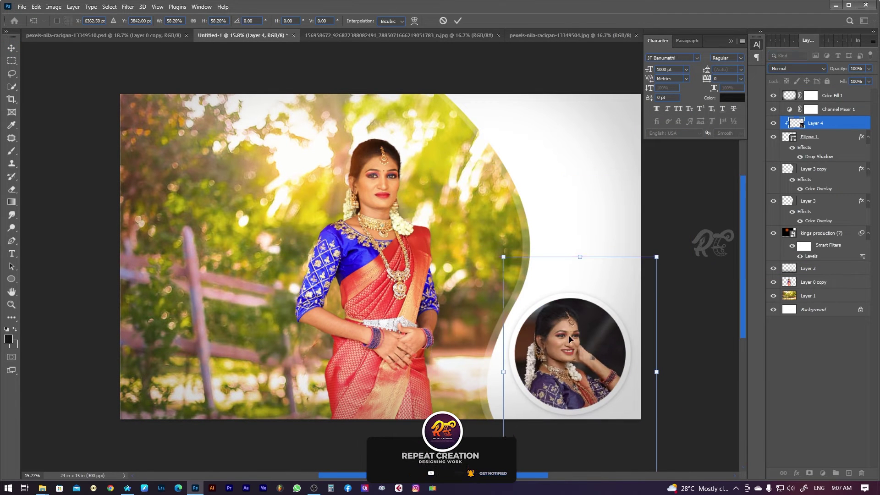
{"action": "key", "text": "Return"}
{"action": "left_click", "coordinate": [53, 7]}
{"action": "mouse_move", "coordinate": [68, 30]}
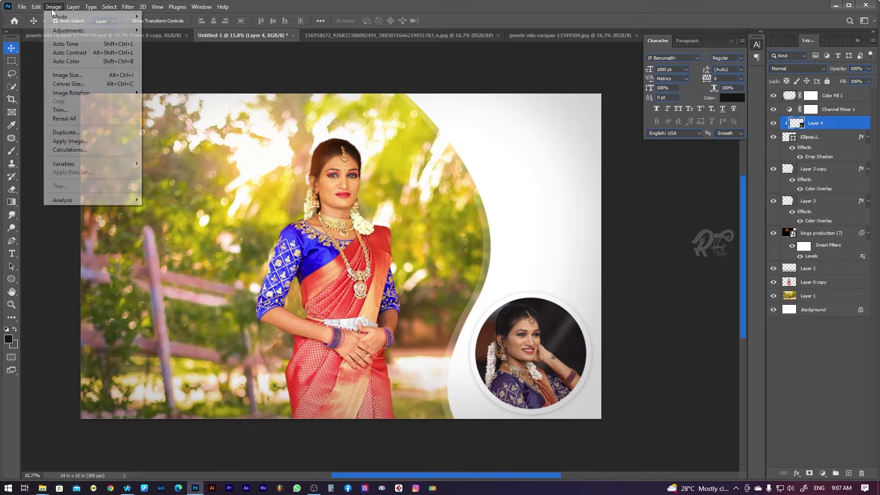
{"action": "left_click", "coordinate": [158, 39]}
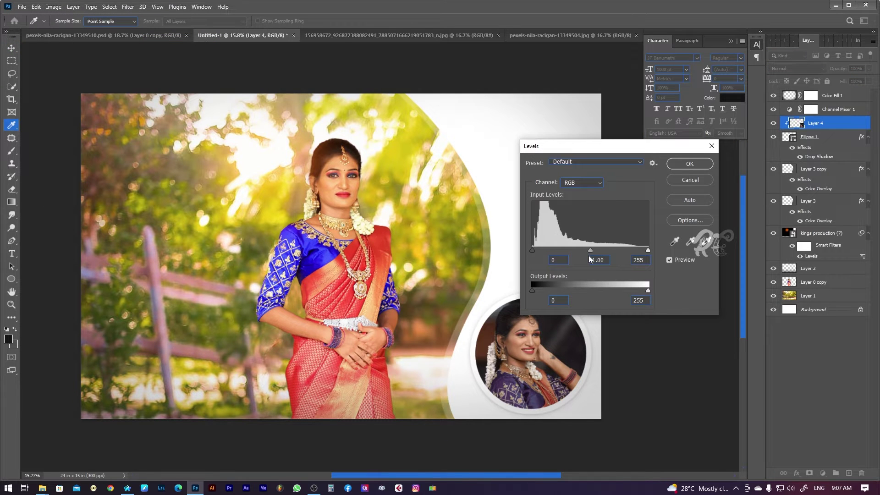
{"action": "key", "text": "Return"}
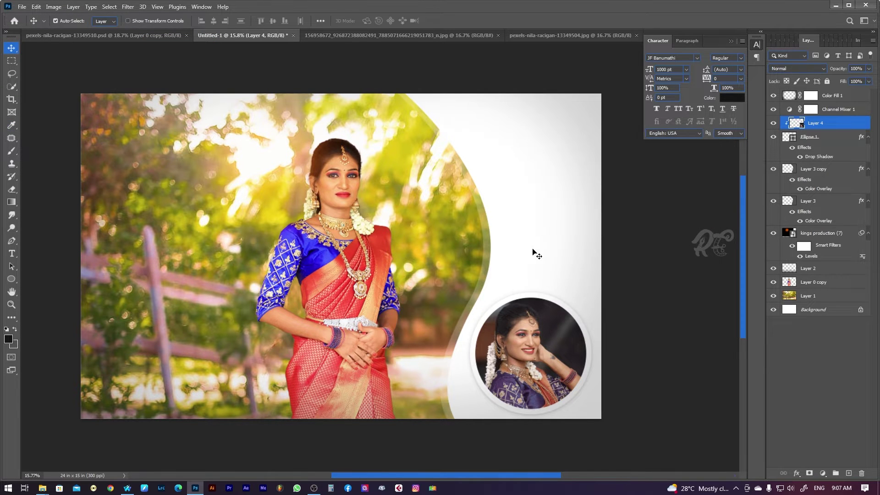
{"action": "left_click_drag", "start_coordinate": [540, 229], "coordinate": [530, 232]}
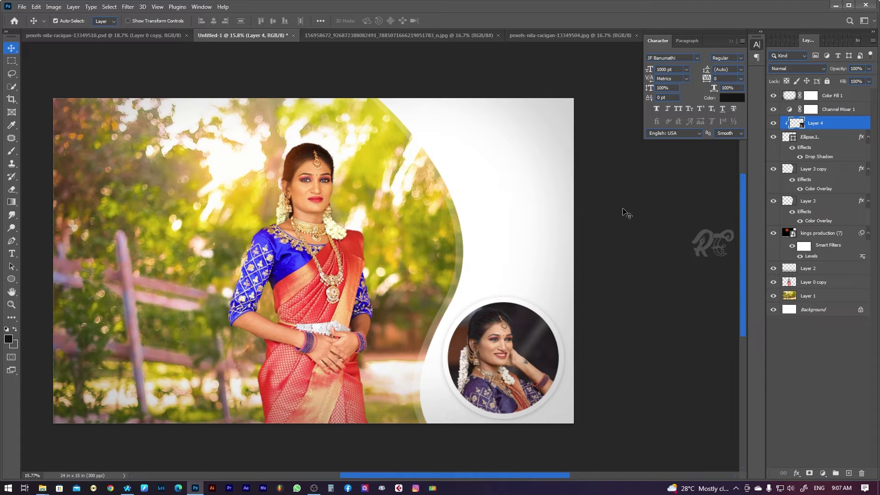
{"action": "key", "text": "super+e"}
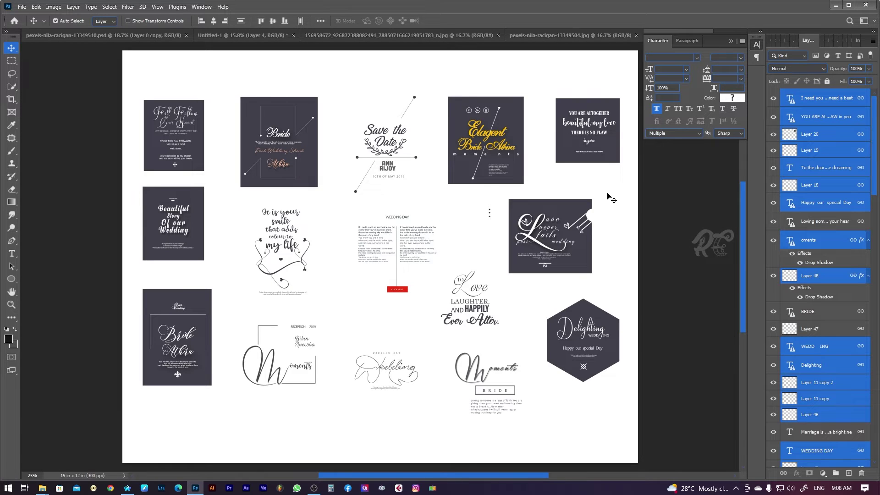
- Bring the 'Elagent Bride' card from the templates file and enlarge it at the panel's top right
{"action": "left_click", "coordinate": [454, 151]}
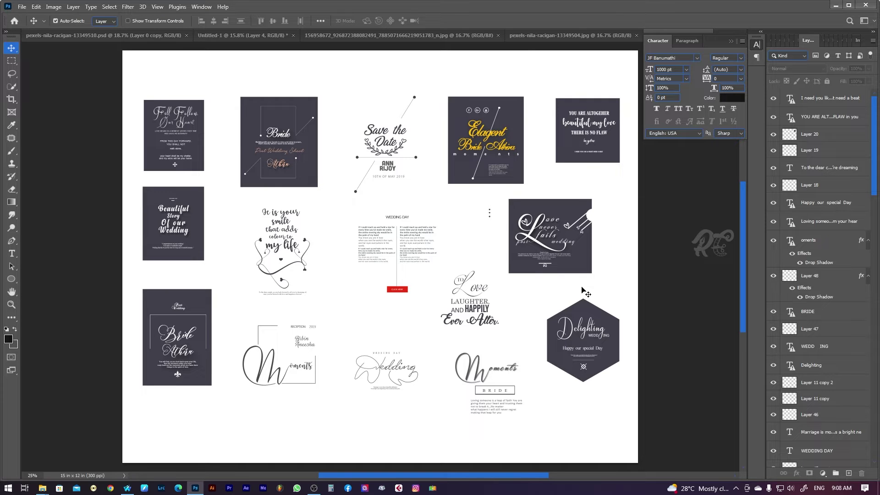
{"action": "mouse_move", "coordinate": [486, 115]}
{"action": "left_mouse_down"}
{"action": "mouse_move", "coordinate": [518, 229]}
{"action": "mouse_move", "coordinate": [527, 190]}
{"action": "left_mouse_up"}
{"action": "key", "text": "ctrl+t"}
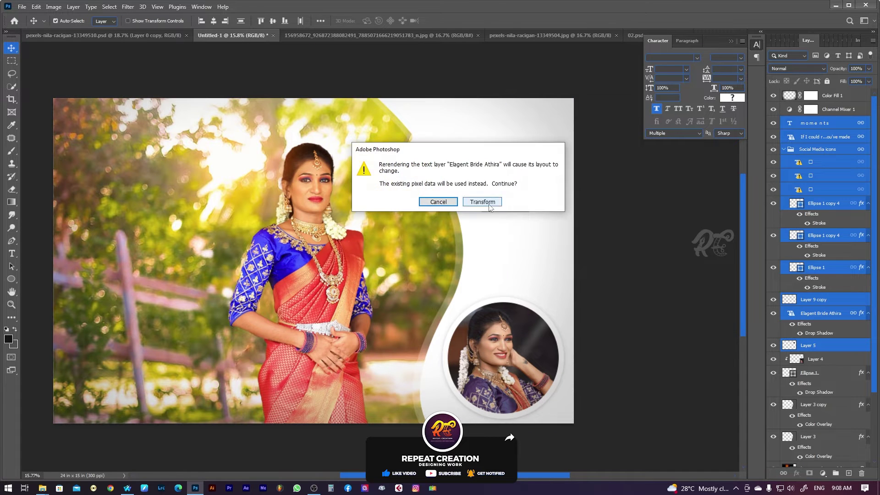
{"action": "key", "text": "Return"}
{"action": "left_click_drag", "start_coordinate": [543, 133], "coordinate": [564, 115]}
{"action": "key", "text": "Return"}
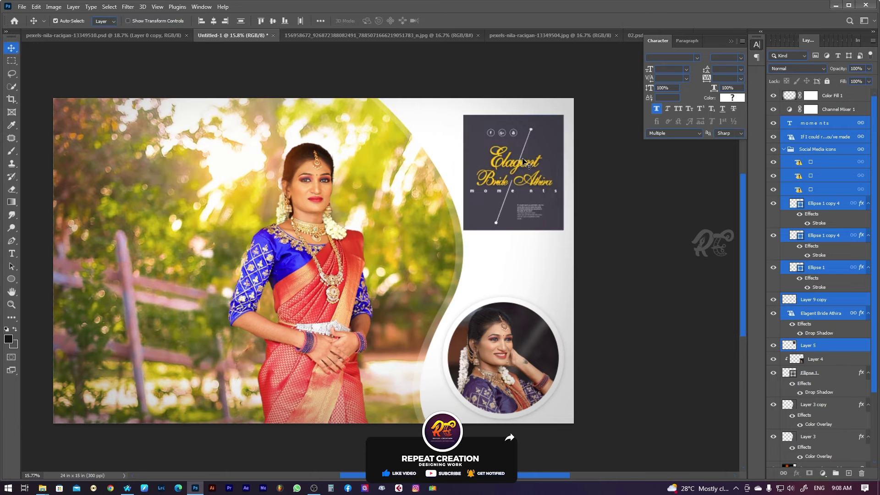
- Group the title card's layers and give Group 1 a dark Color Overlay
{"action": "left_click", "coordinate": [836, 473]}
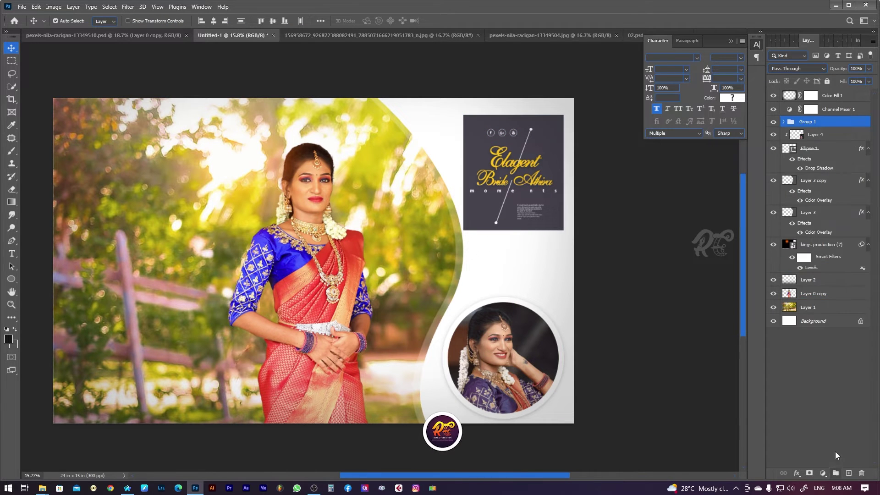
{"action": "left_click", "coordinate": [797, 473]}
{"action": "left_click", "coordinate": [823, 406]}
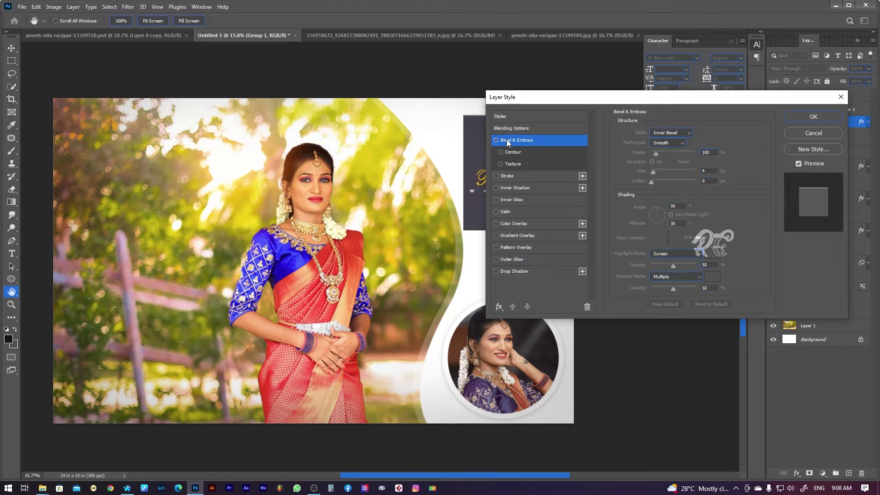
{"action": "key", "text": "Escape"}
{"action": "left_click", "coordinate": [796, 473]}
{"action": "left_click", "coordinate": [821, 452]}
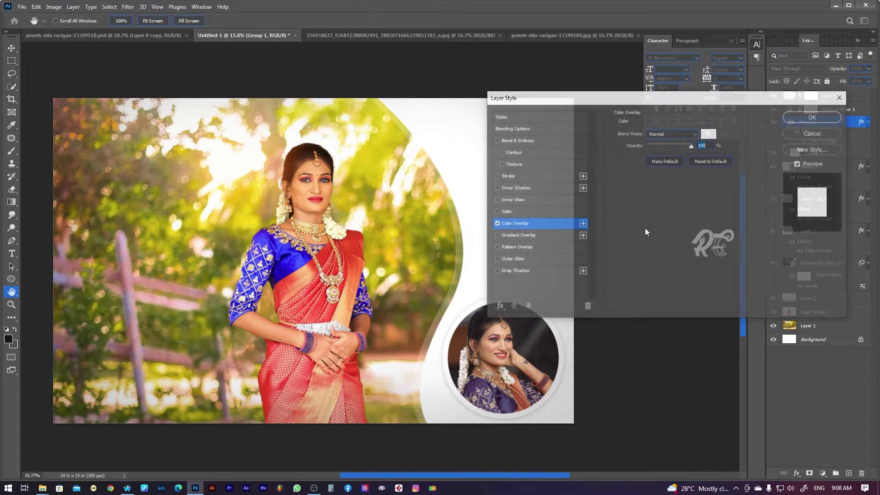
{"action": "left_click", "coordinate": [713, 135]}
{"action": "left_click", "coordinate": [640, 300]}
{"action": "left_click", "coordinate": [806, 247]}
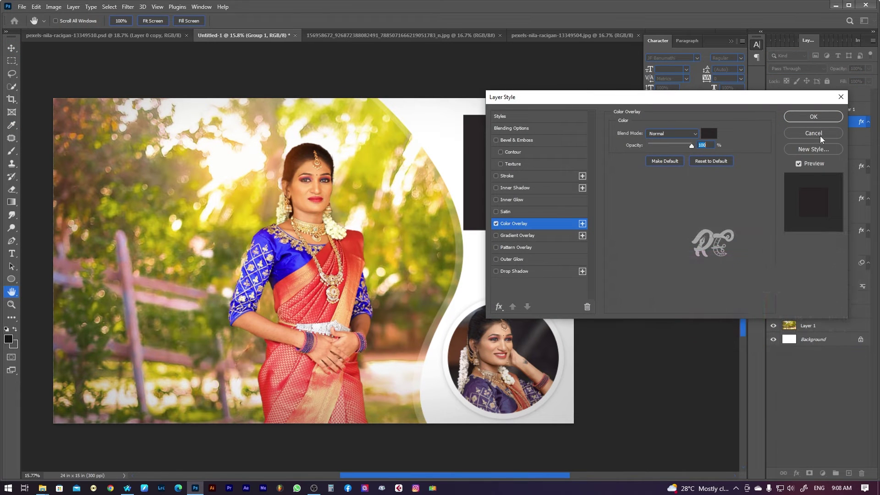
{"action": "left_click", "coordinate": [814, 117]}
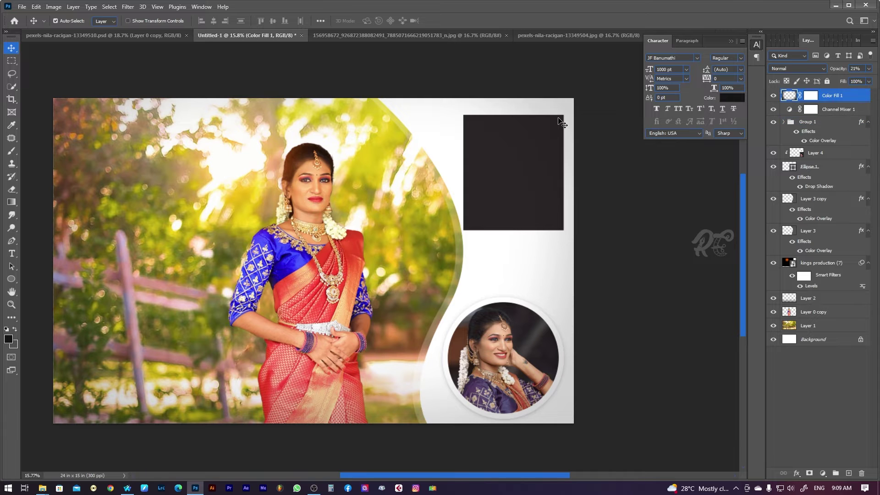
- Hide the card's dark background box, Layer 5, and reselect the title group
{"action": "right_click", "coordinate": [559, 121]}
{"action": "left_click", "coordinate": [590, 155]}
{"action": "left_click", "coordinate": [773, 375]}
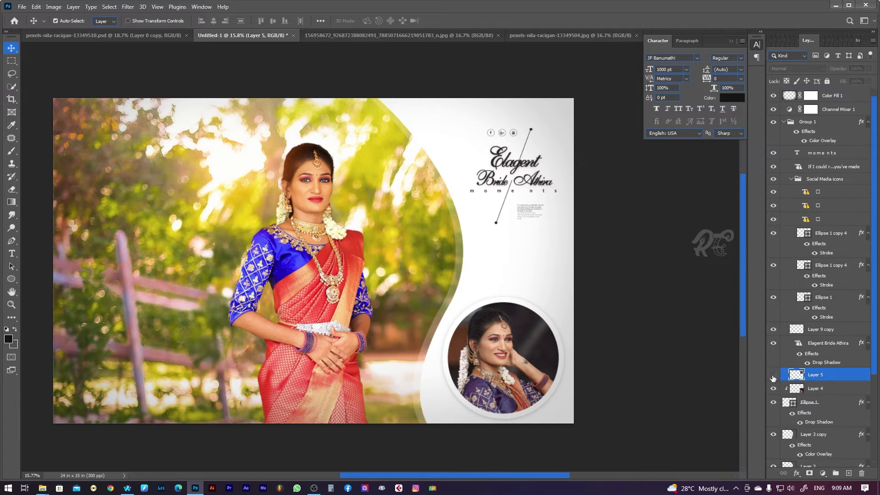
{"action": "left_click", "coordinate": [811, 122]}
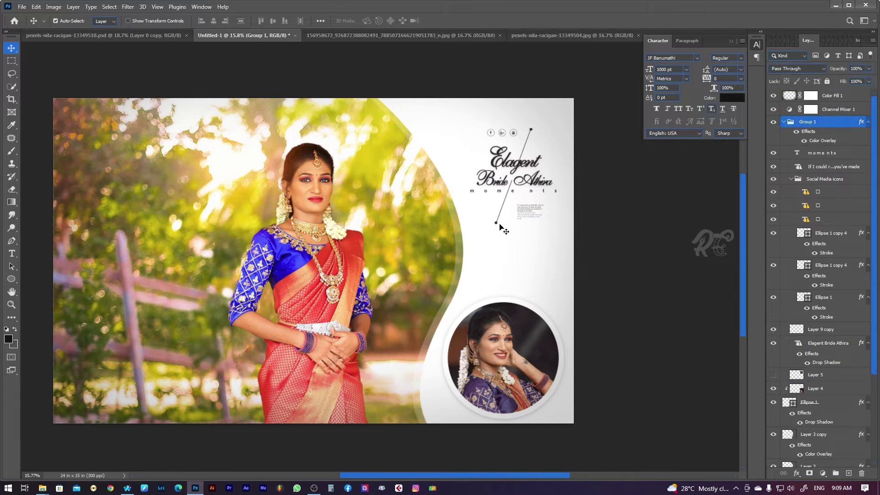
- Zoom in on the title and lower the group's opacity to soften the lettering
{"action": "left_click_drag", "start_coordinate": [536, 170], "coordinate": [596, 269]}
{"action": "scroll", "coordinate": [597, 268], "scroll_direction": "down", "scroll_amount": 2, "text": "alt"}
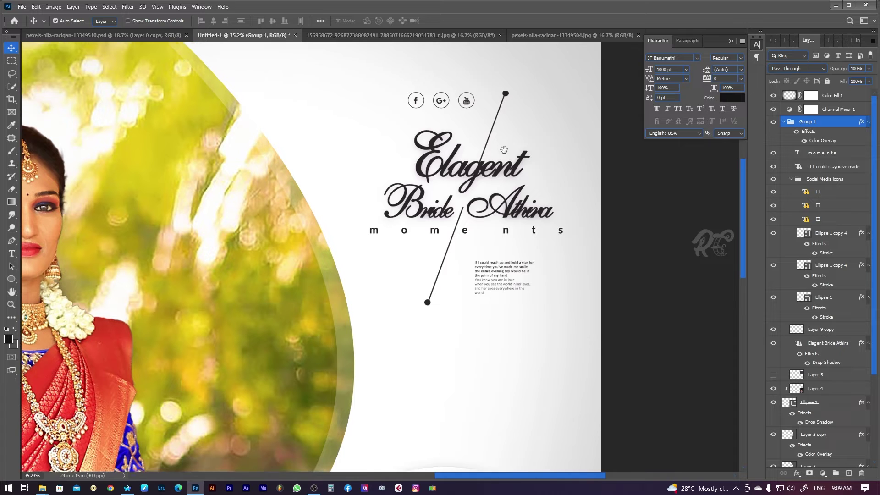
{"action": "left_click", "coordinate": [869, 69]}
{"action": "left_click_drag", "start_coordinate": [860, 76], "coordinate": [848, 77]}
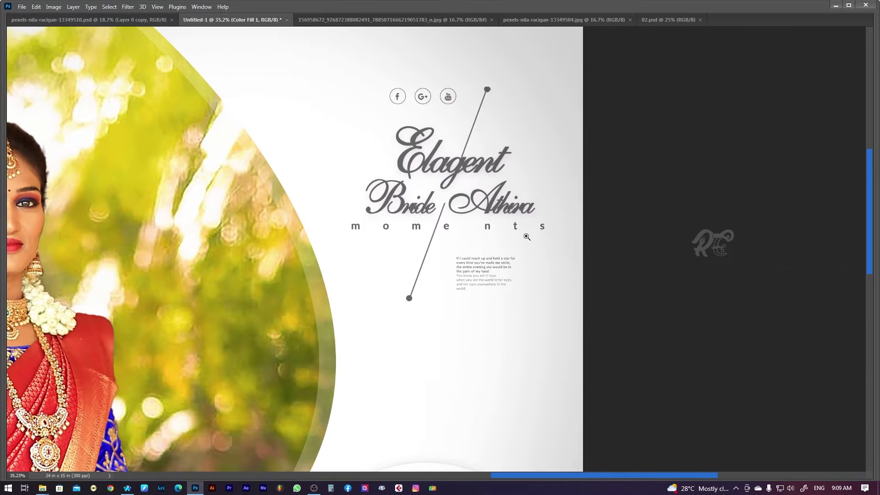
- Preview the whole layout in full-screen mode, then return to the normal view
{"action": "key", "text": "Tab"}
{"action": "key", "text": "ctrl+0"}
{"action": "key", "text": "f"}
{"action": "key", "text": "f"}
{"action": "key", "text": "f"}
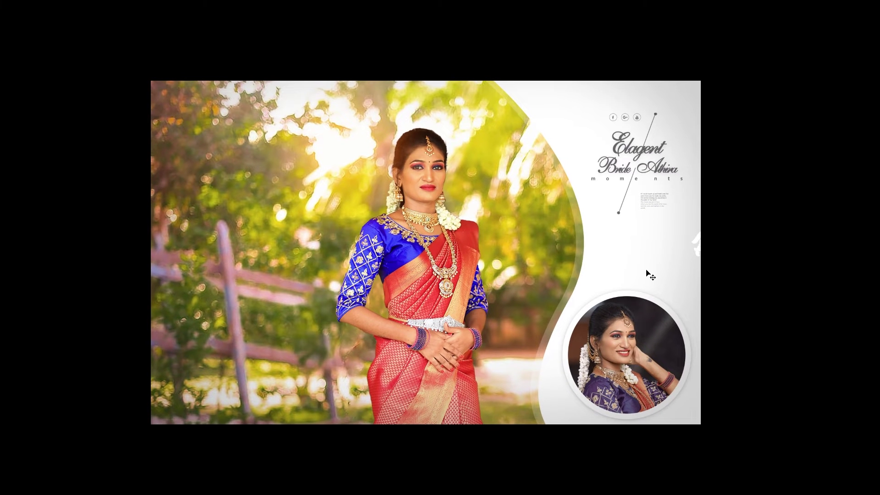
{"action": "key", "text": "f"}
{"action": "key", "text": "Tab"}
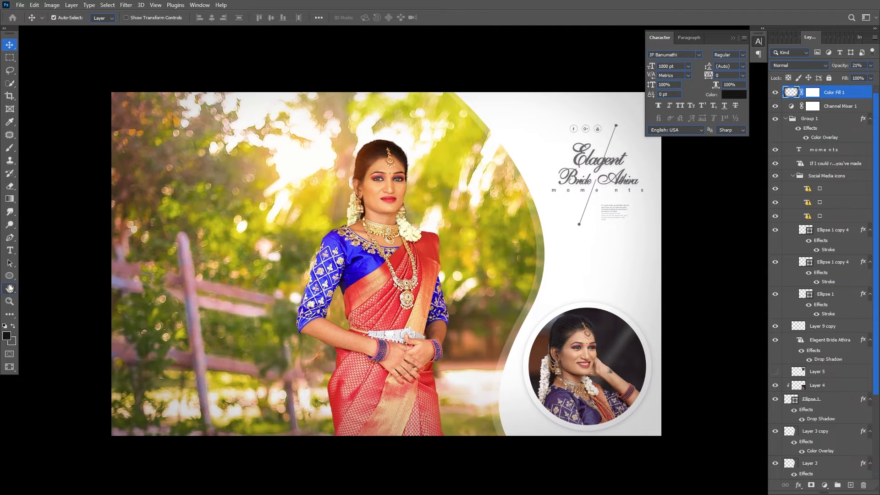
- Draw a tall white, stroke-less rectangle along the photo's left edge at 35% opacity
{"action": "right_click", "coordinate": [9, 275]}
{"action": "left_click", "coordinate": [32, 275]}
{"action": "mouse_move", "coordinate": [94, 76]}
{"action": "left_mouse_down"}
{"action": "mouse_move", "coordinate": [177, 449]}
{"action": "mouse_move", "coordinate": [187, 452]}
{"action": "left_mouse_up"}
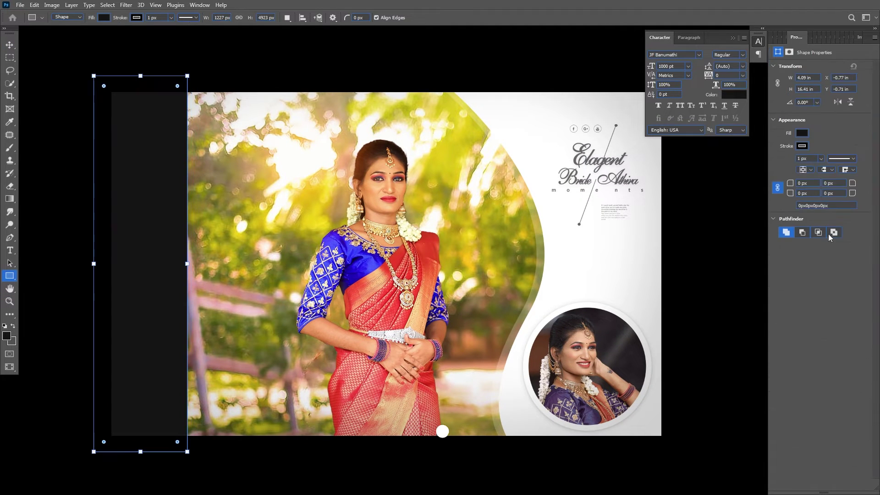
{"action": "left_click", "coordinate": [802, 133]}
{"action": "left_click", "coordinate": [759, 167]}
{"action": "left_click", "coordinate": [803, 133]}
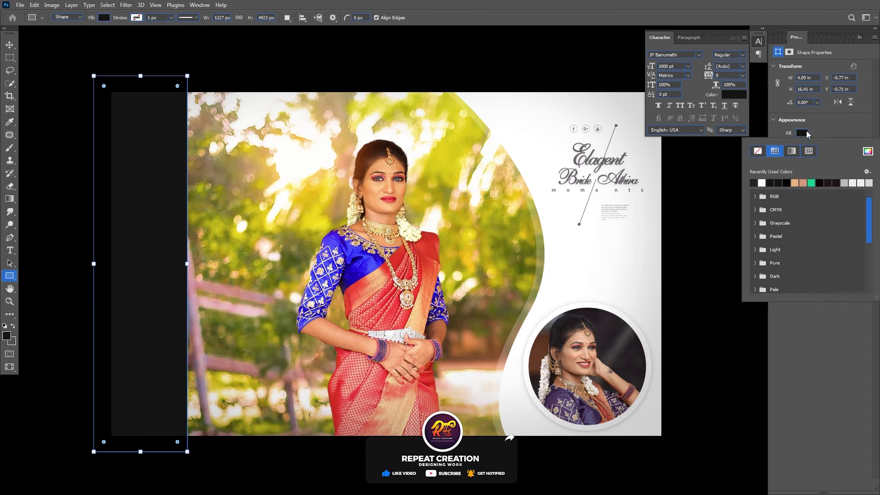
{"action": "double_click", "coordinate": [761, 183]}
{"action": "key", "text": "v"}
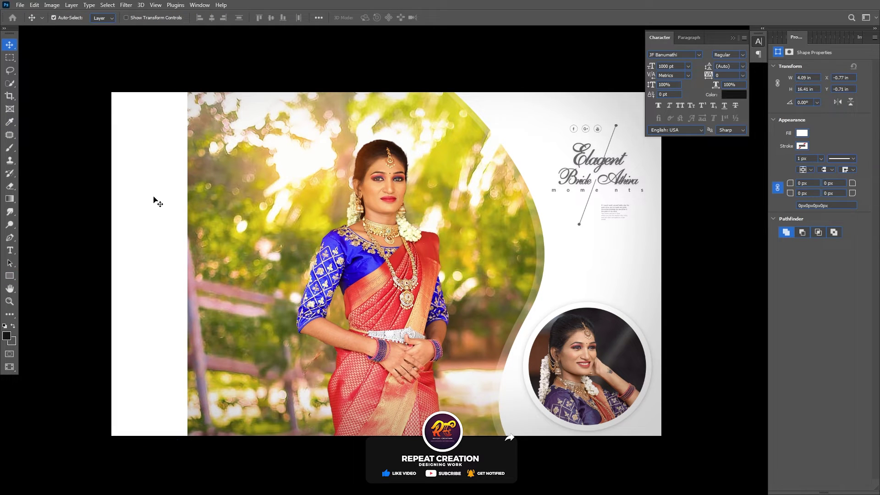
{"action": "left_click", "coordinate": [812, 37]}
{"action": "left_click_drag", "start_coordinate": [870, 65], "coordinate": [848, 75]}
- Start a 48 pt text layer on the photo and type the name
{"action": "key", "text": "t"}
{"action": "left_click", "coordinate": [328, 266]}
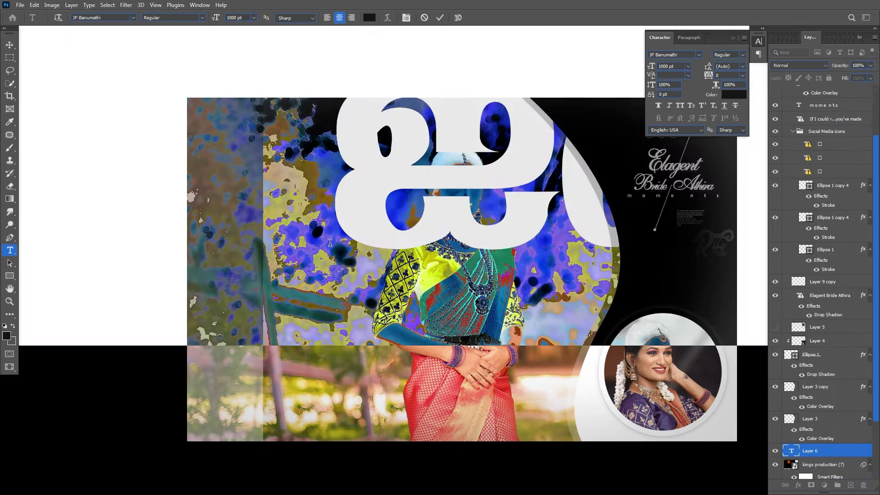
{"action": "left_click", "coordinate": [689, 66]}
{"action": "left_click", "coordinate": [667, 168]}
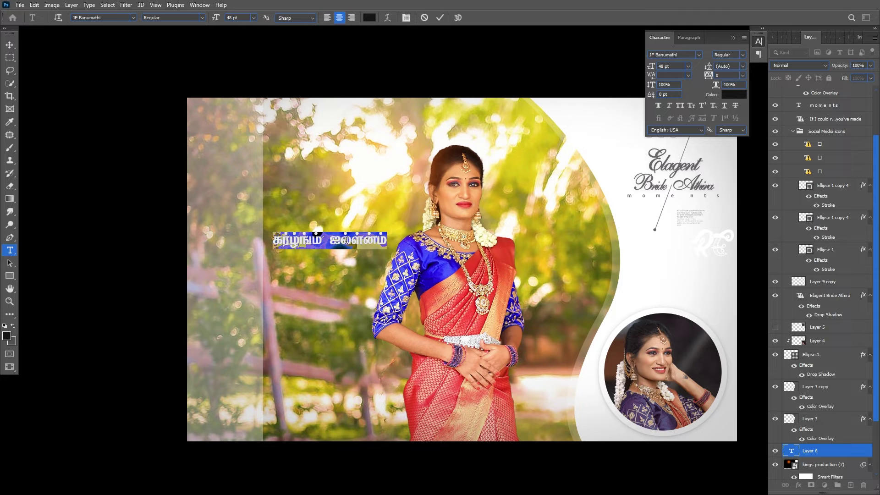
{"action": "type", "text": "ngs`"}
{"action": "key", "text": "ctrl+a"}
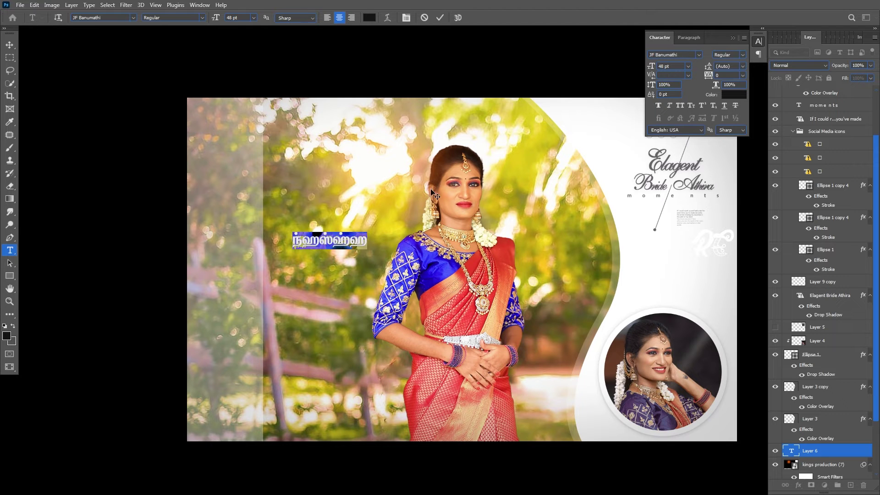
- Set the name in Ipanema Secco, all capitals, and commit the text
{"action": "left_click", "coordinate": [695, 55]}
{"action": "key", "text": "Down"}
{"action": "key", "text": "Down"}
{"action": "key", "text": "Down"}
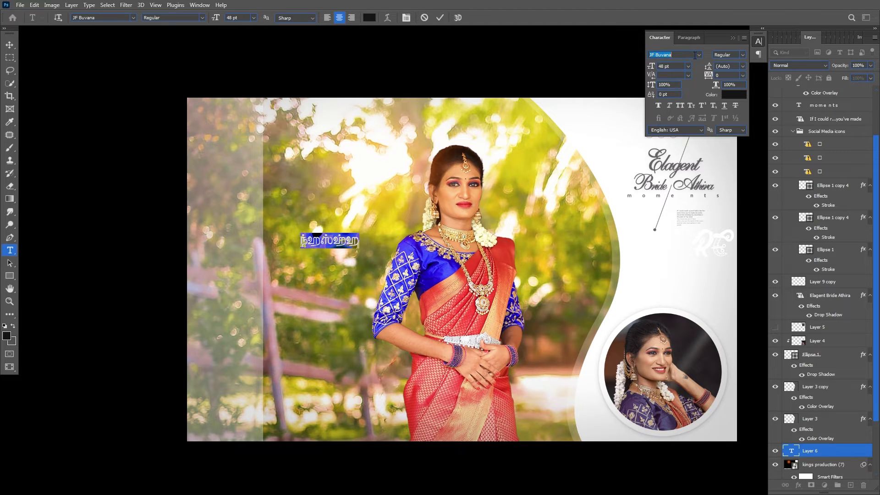
{"action": "left_click", "coordinate": [698, 55]}
{"action": "scroll", "coordinate": [800, 275], "scroll_direction": "up", "scroll_amount": 3}
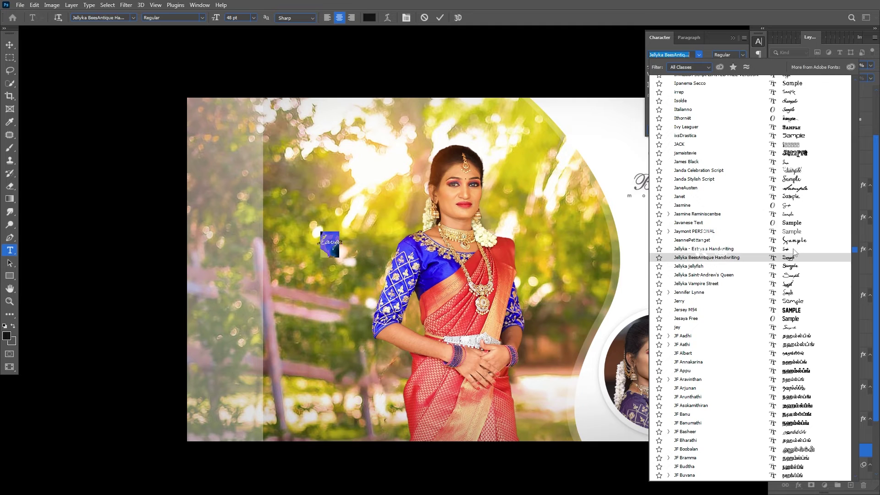
{"action": "scroll", "coordinate": [798, 149], "scroll_direction": "up", "scroll_amount": 2}
{"action": "left_click", "coordinate": [795, 146]}
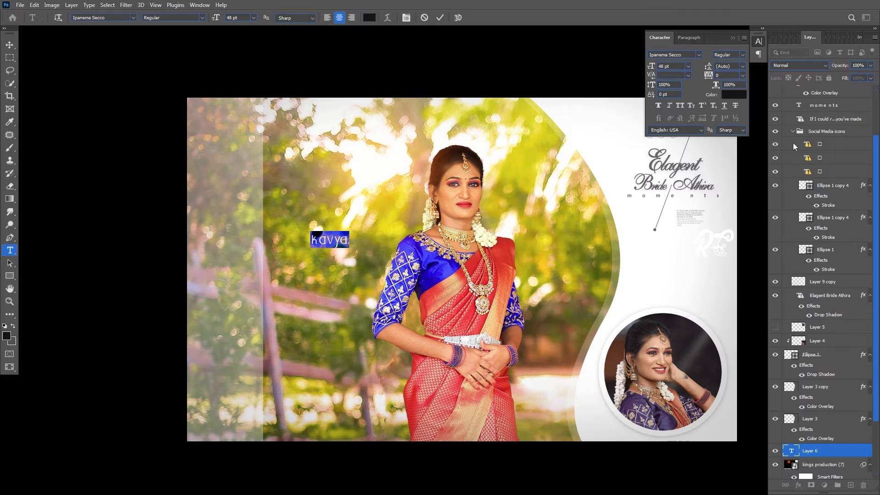
{"action": "left_click", "coordinate": [680, 106]}
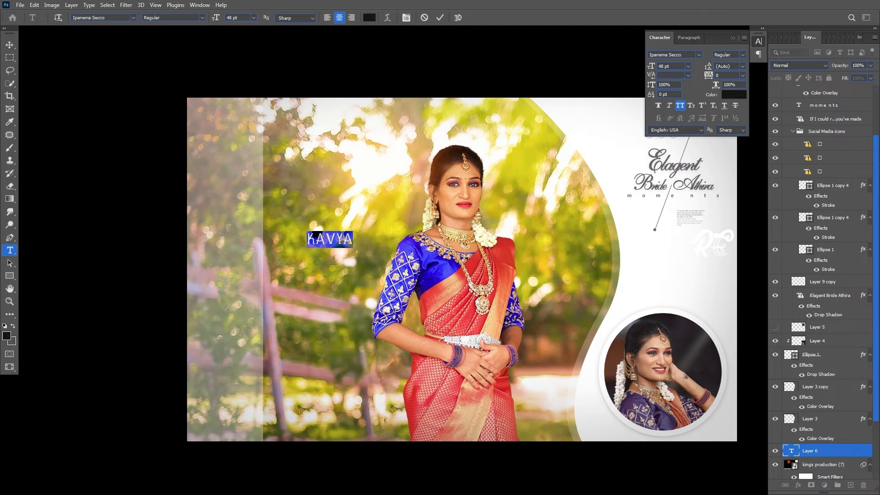
{"action": "key", "text": "ctrl+Return"}
- Enlarge the KAVYA text and rotate it 90° to run vertically
{"action": "key", "text": "v"}
{"action": "key", "text": "ctrl+t"}
{"action": "left_click_drag", "start_coordinate": [352, 231], "coordinate": [452, 208]}
{"action": "key", "text": "Return"}
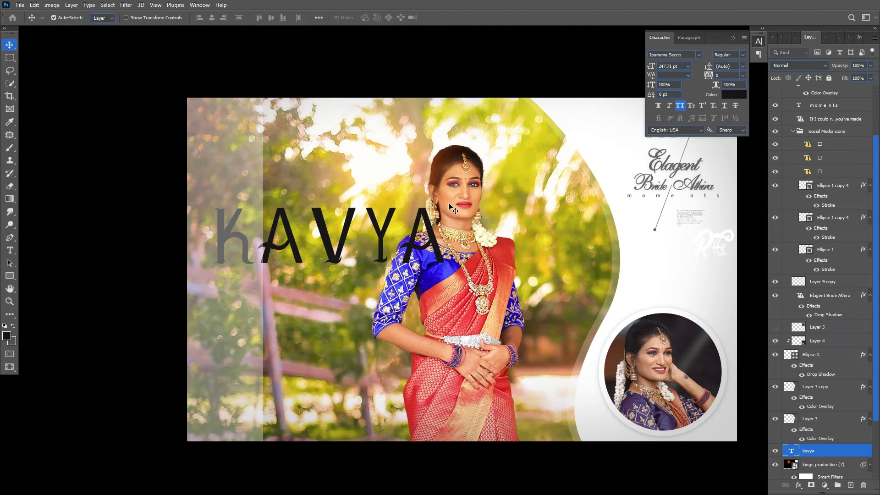
{"action": "key", "text": "ctrl+t"}
{"action": "right_click", "coordinate": [386, 238]}
{"action": "left_click", "coordinate": [412, 407]}
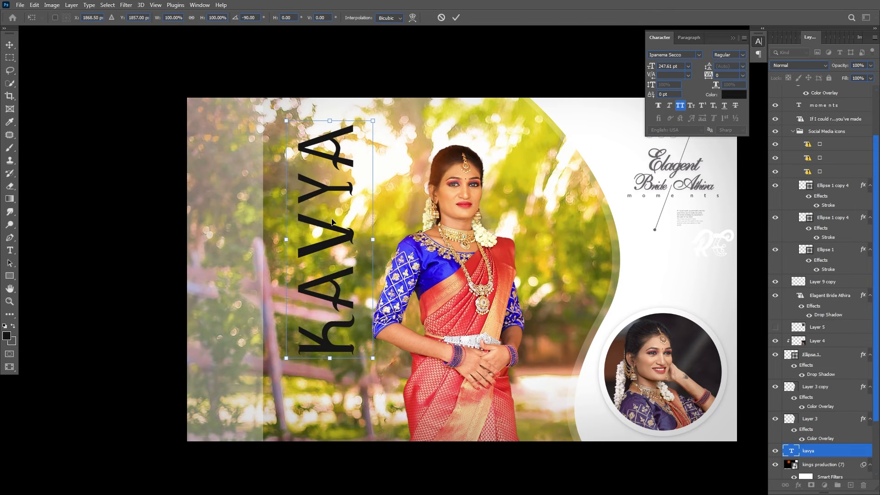
{"action": "key", "text": "Return"}
- Make the KAVYA lettering white and move it onto the left strip
{"action": "left_click", "coordinate": [734, 94]}
{"action": "left_click", "coordinate": [638, 295]}
{"action": "key", "text": "Return"}
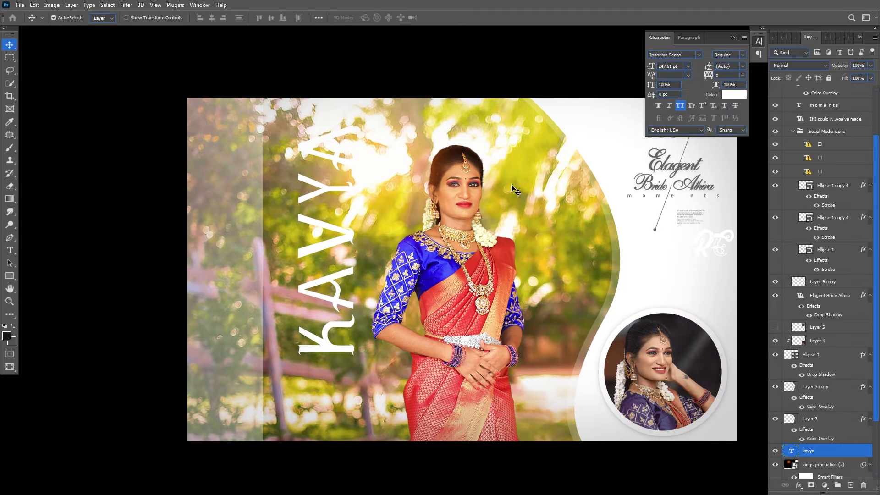
{"action": "left_click_drag", "start_coordinate": [344, 242], "coordinate": [252, 269]}
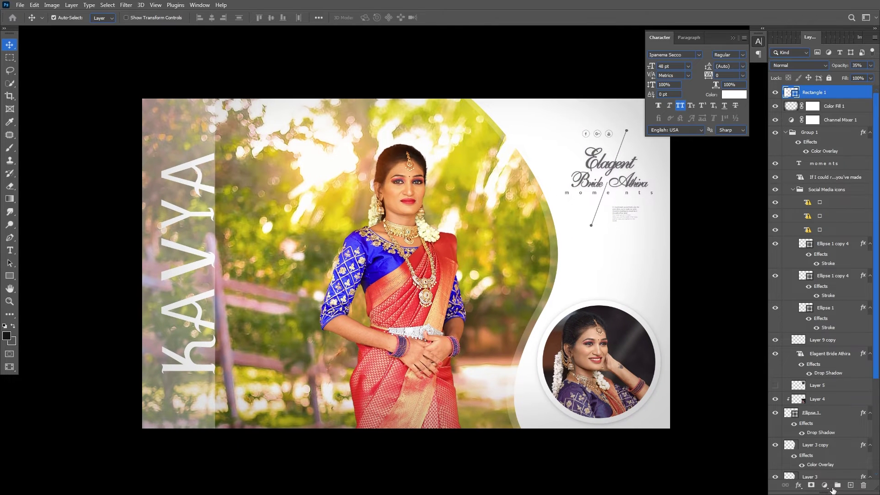
- Add a Color Lookup adjustment and settle on a green and red creative grade
{"action": "right_click", "coordinate": [825, 413]}
{"action": "left_click", "coordinate": [839, 415]}
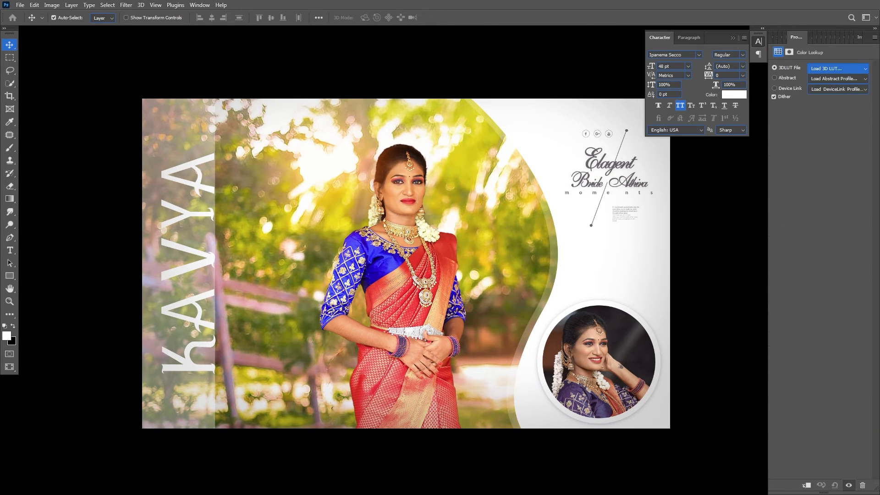
{"action": "key", "text": "Down"}
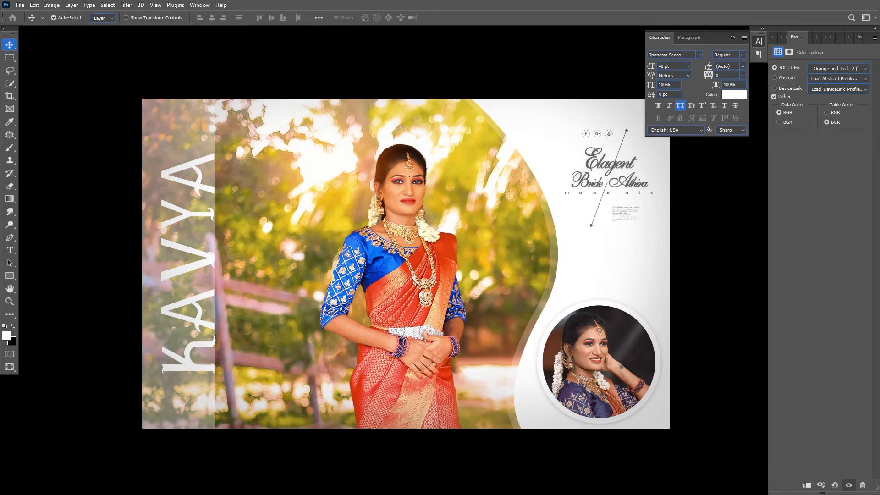
{"action": "key", "text": "Down"}
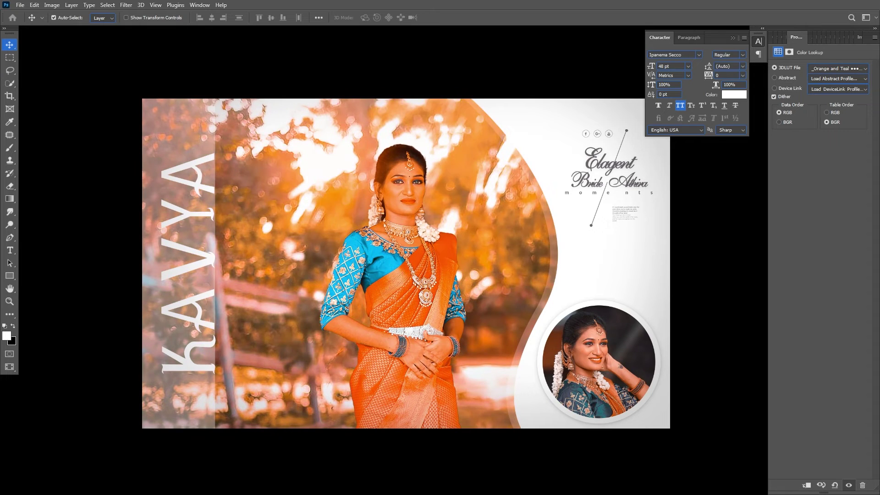
{"action": "key", "text": "Down"}
{"action": "key", "text": "Down"}
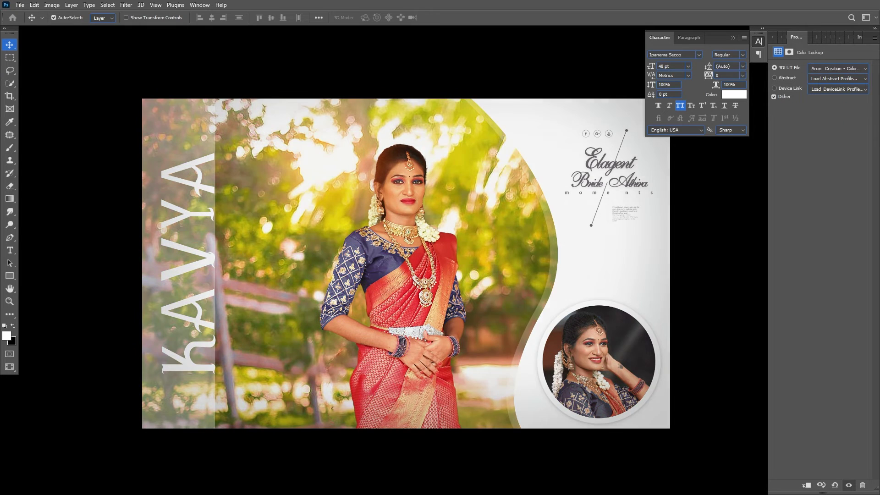
{"action": "key", "text": "Down"}
{"action": "key", "text": "Down"}
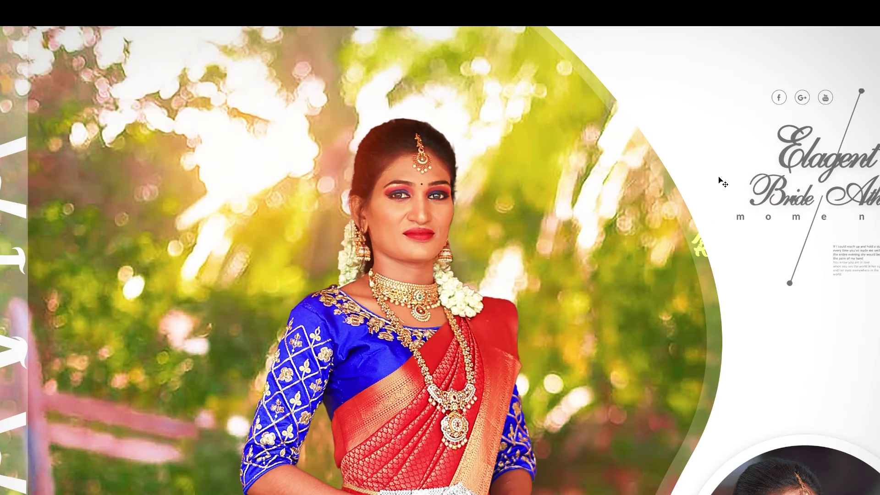
- Target the Color Lookup mask and erase over the bride with the Eraser at 68% opacity
{"action": "left_click", "coordinate": [812, 68]}
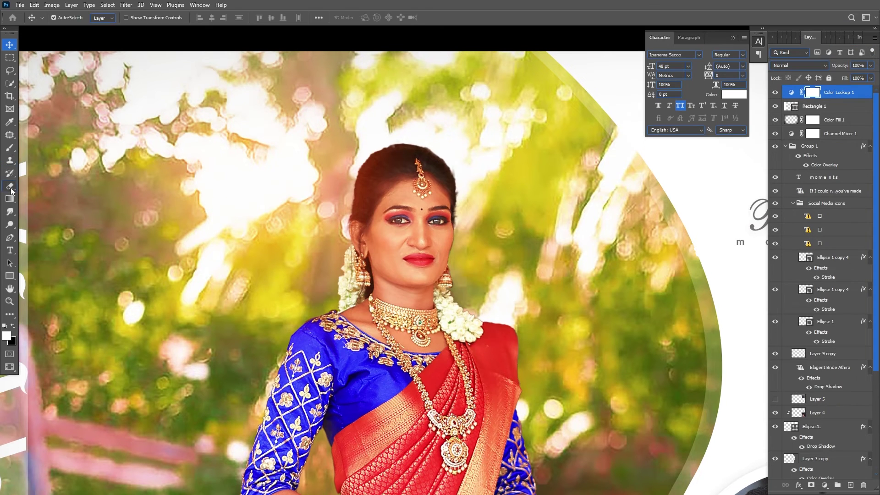
{"action": "right_click", "coordinate": [358, 111]}
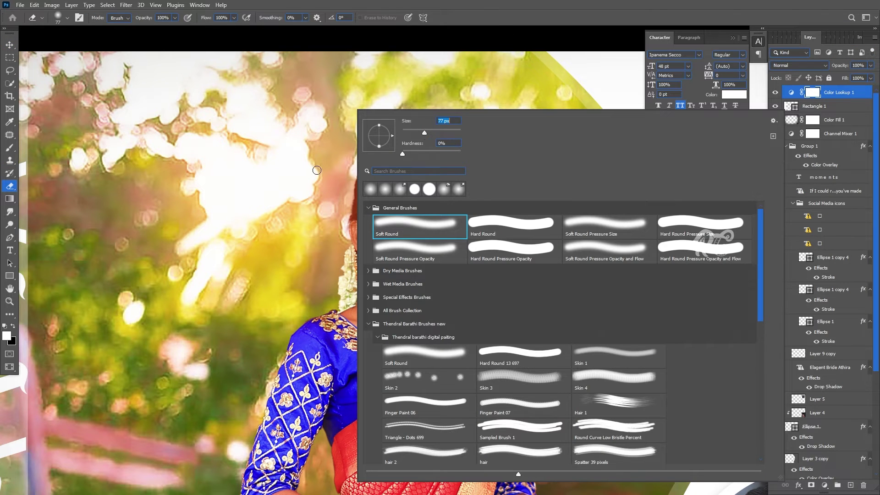
{"action": "key", "text": "Return"}
{"action": "scroll", "coordinate": [369, 223], "scroll_direction": "up", "scroll_amount": 2}
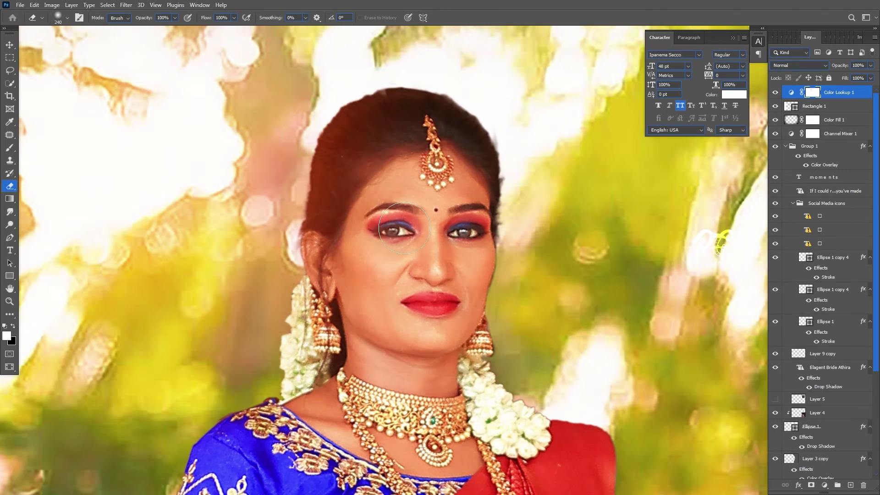
{"action": "left_click_drag", "start_coordinate": [175, 18], "coordinate": [158, 36]}
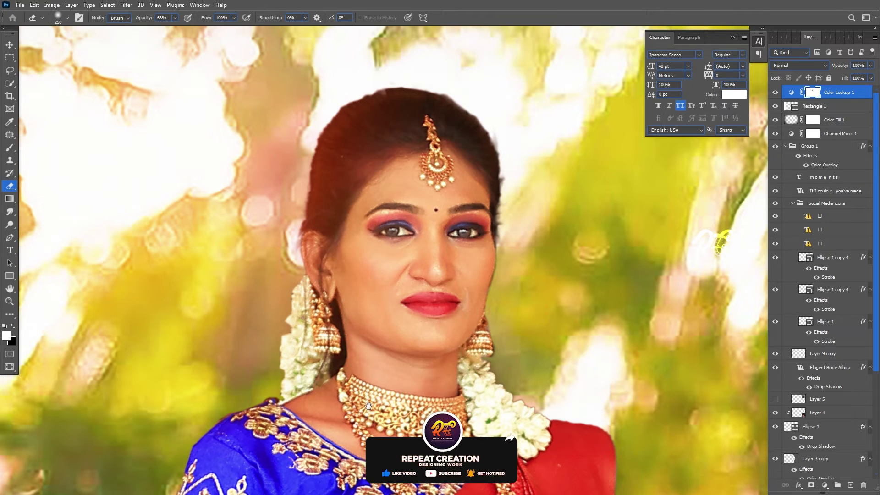
{"action": "scroll", "coordinate": [432, 244], "scroll_direction": "down", "scroll_amount": 5}
{"action": "scroll", "coordinate": [432, 245], "scroll_direction": "down", "scroll_amount": 2}
{"action": "scroll", "coordinate": [459, 298], "scroll_direction": "down", "scroll_amount": 5}
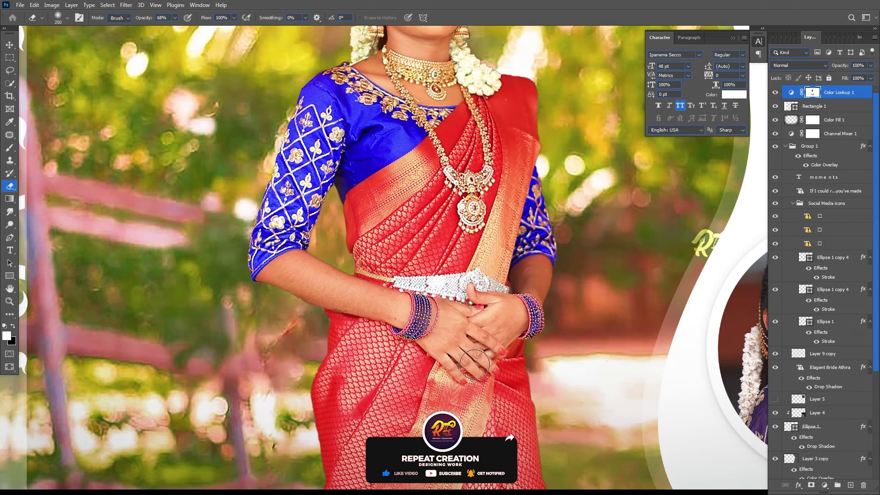
{"action": "scroll", "coordinate": [458, 235], "scroll_direction": "down", "scroll_amount": 5}
{"action": "scroll", "coordinate": [457, 235], "scroll_direction": "up", "scroll_amount": 5}
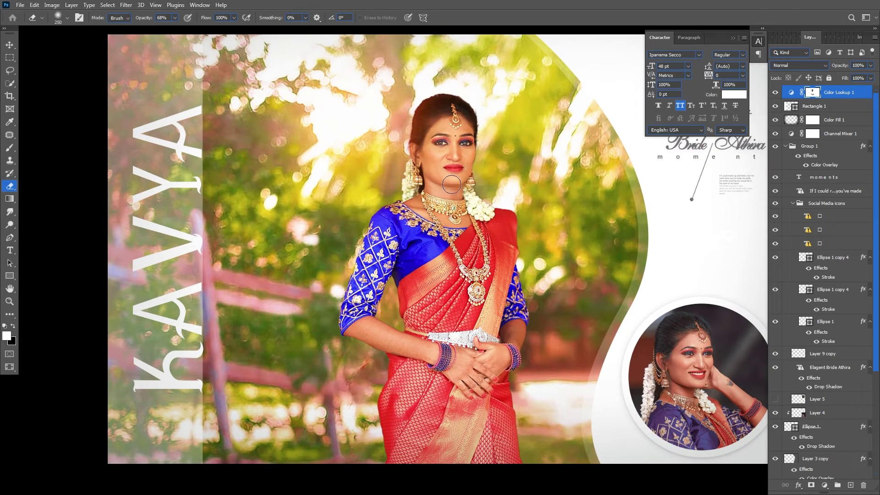
{"action": "key", "text": "f"}
{"action": "key", "text": "f"}
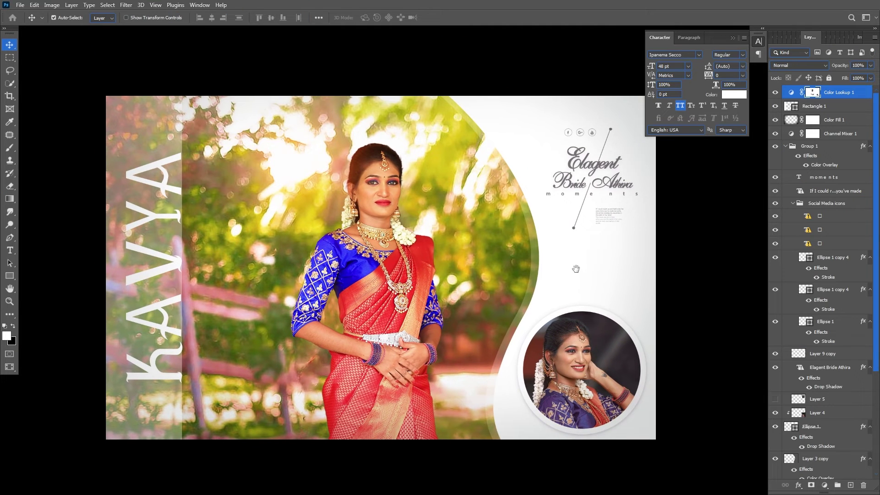
- Select the white panel layer, Layer 3 copy, and load its outline as a selection
{"action": "right_click", "coordinate": [603, 254]}
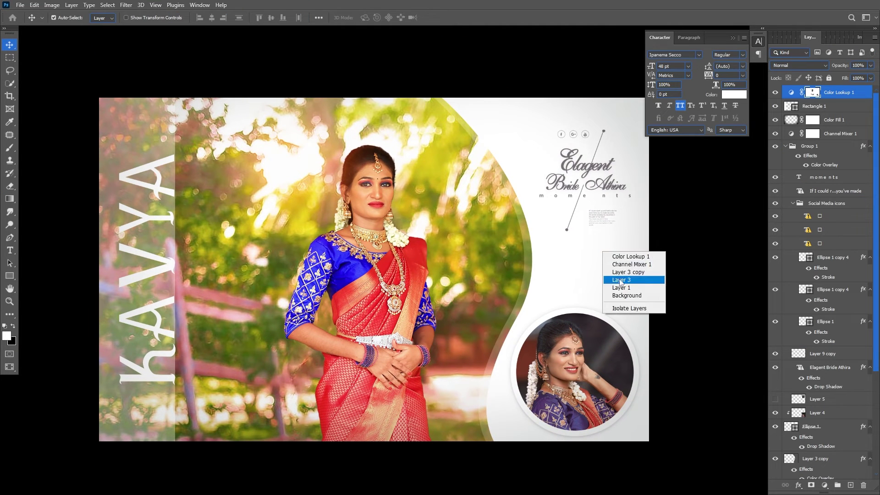
{"action": "left_click", "coordinate": [628, 280]}
{"action": "left_click", "coordinate": [795, 455], "text": "ctrl"}
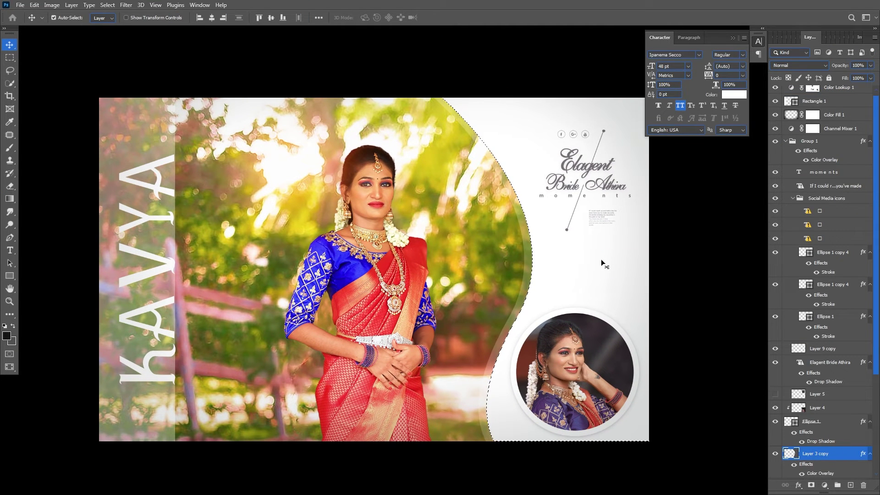
{"action": "left_click", "coordinate": [34, 5]}
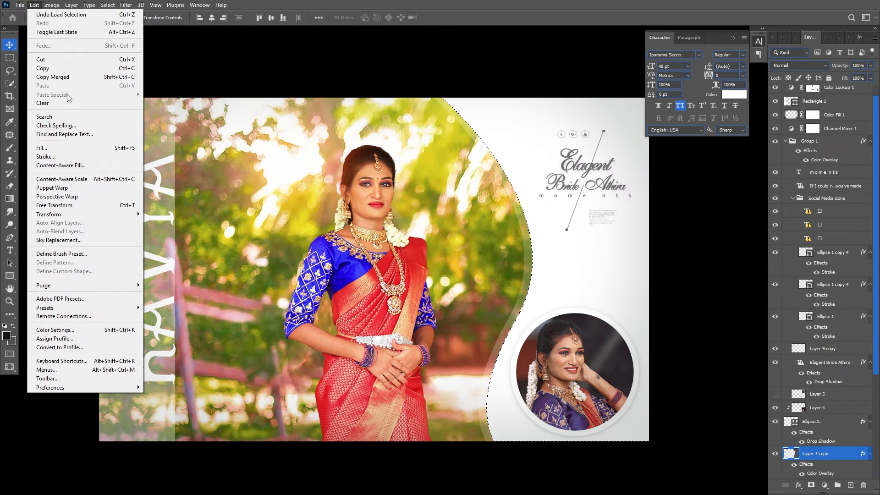
{"action": "left_click", "coordinate": [682, 286]}
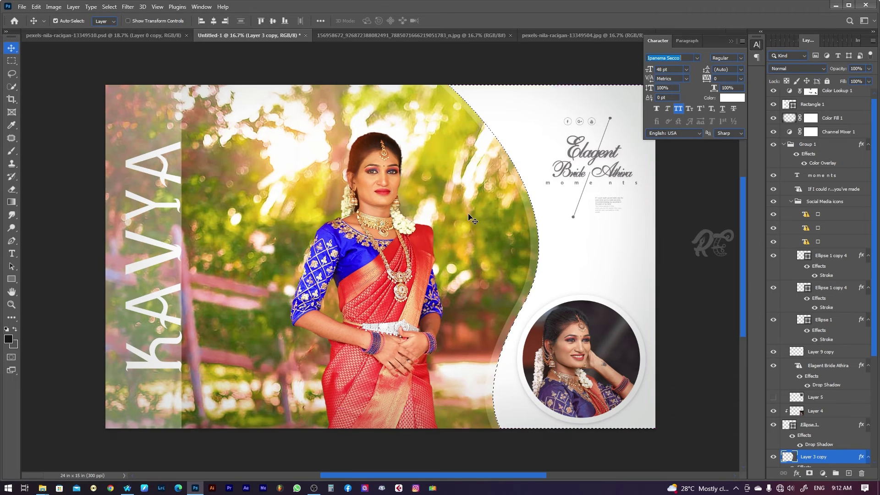
- Drag the smiling portrait from the pexels photo into the poster as a new layer
{"action": "mouse_move", "coordinate": [462, 228]}
{"action": "left_mouse_down"}
{"action": "mouse_move", "coordinate": [471, 142]}
{"action": "mouse_move", "coordinate": [541, 186]}
{"action": "left_mouse_up"}
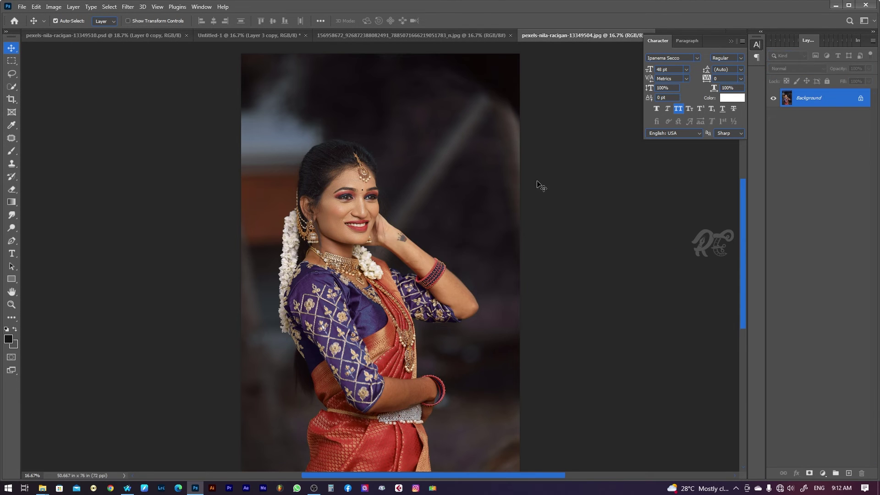
{"action": "left_click_drag", "start_coordinate": [233, 55], "coordinate": [225, 36]}
{"action": "left_click_drag", "start_coordinate": [604, 269], "coordinate": [604, 269]}
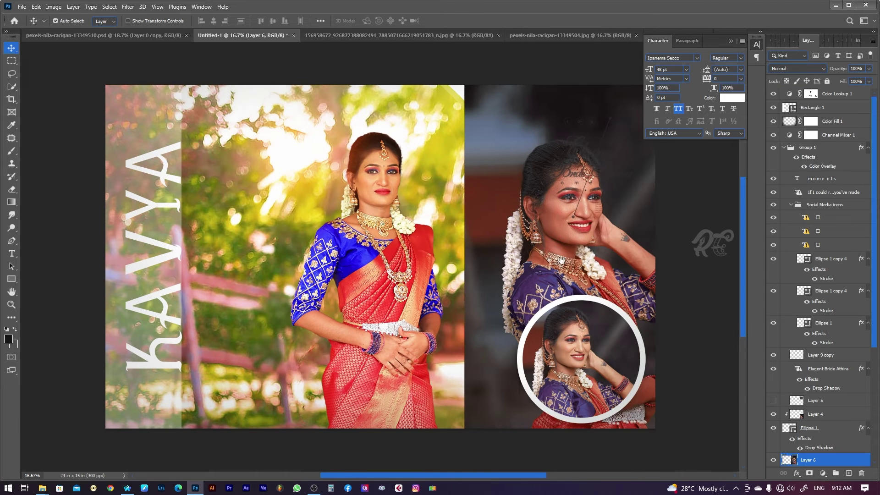
{"action": "scroll", "coordinate": [814, 420], "scroll_direction": "down", "scroll_amount": 1}
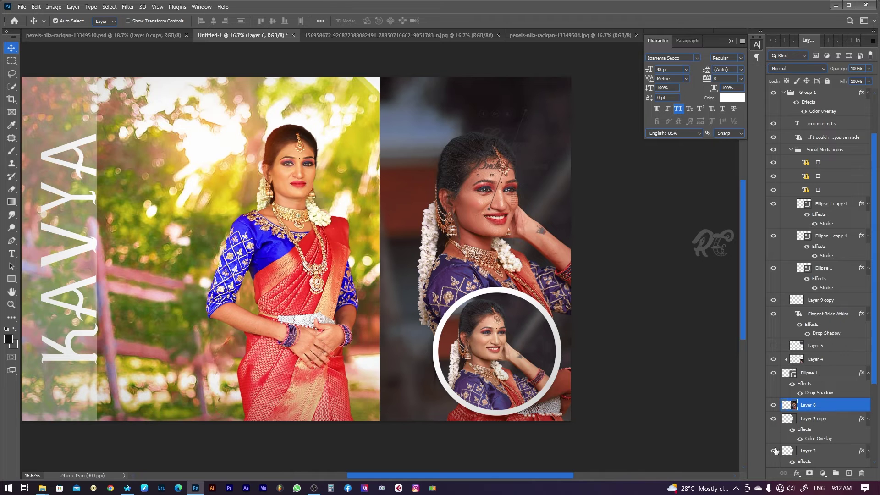
- Clip the new portrait, Layer 6, to the curved panel shape below it
{"action": "left_click", "coordinate": [824, 420]}
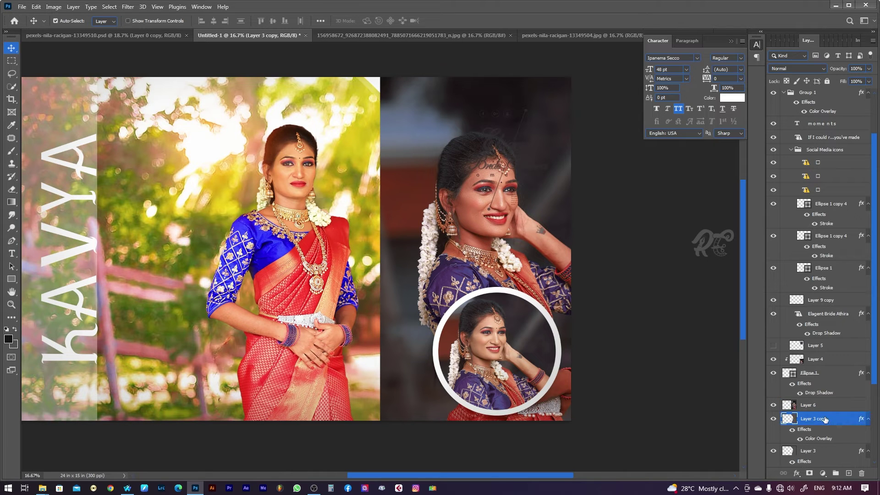
{"action": "right_click", "coordinate": [825, 420]}
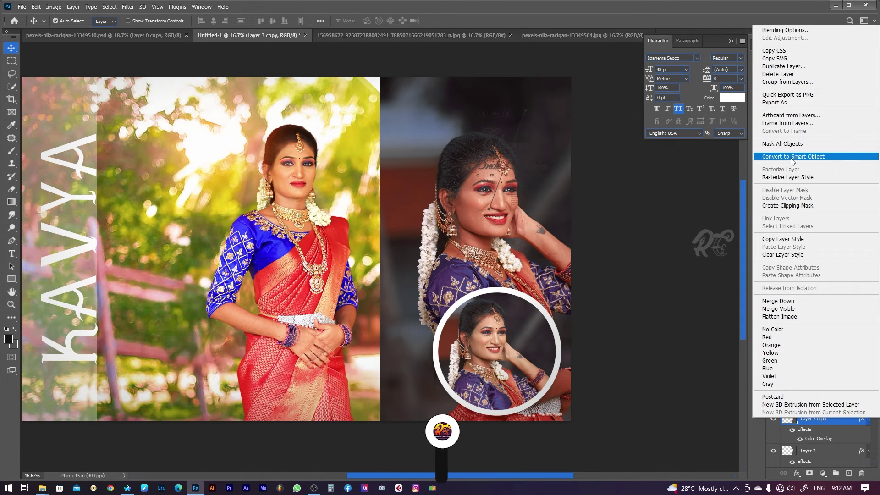
{"action": "left_click", "coordinate": [792, 157]}
{"action": "right_click", "coordinate": [571, 277]}
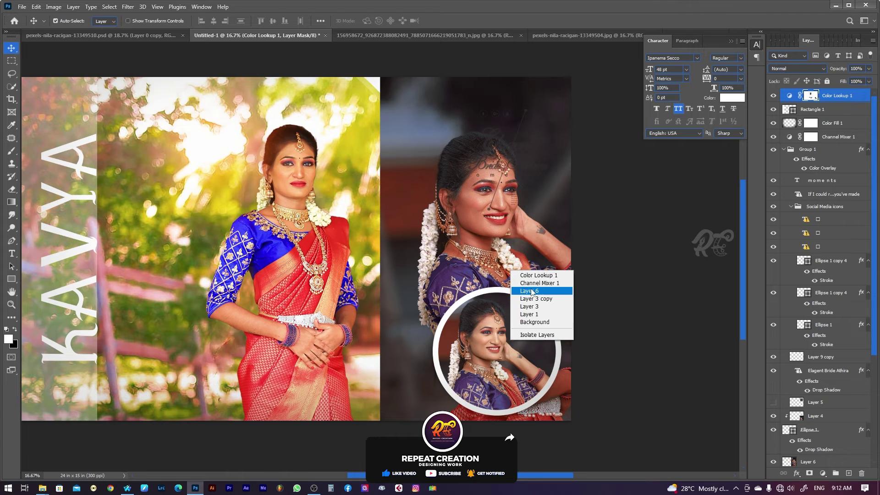
{"action": "left_click", "coordinate": [579, 307]}
{"action": "right_click", "coordinate": [819, 461]}
{"action": "left_click", "coordinate": [775, 318]}
- Reposition the clipped portrait within the panel and fade it to 21% opacity
{"action": "key", "text": "ctrl+t"}
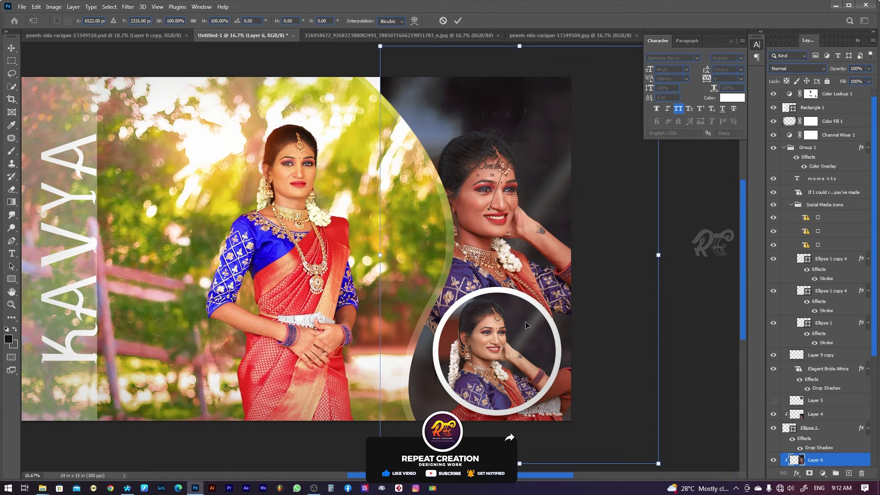
{"action": "left_click_drag", "start_coordinate": [582, 385], "coordinate": [596, 440]}
{"action": "key", "text": "Return"}
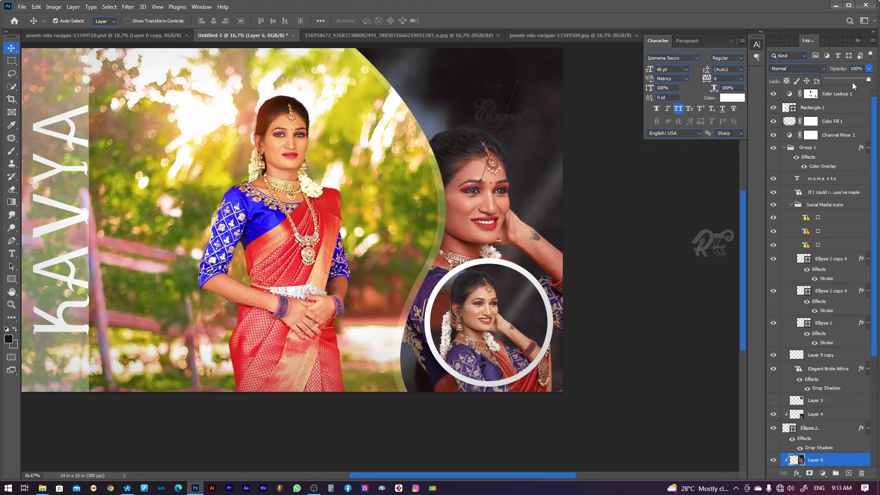
{"action": "left_click_drag", "start_coordinate": [853, 86], "coordinate": [835, 82]}
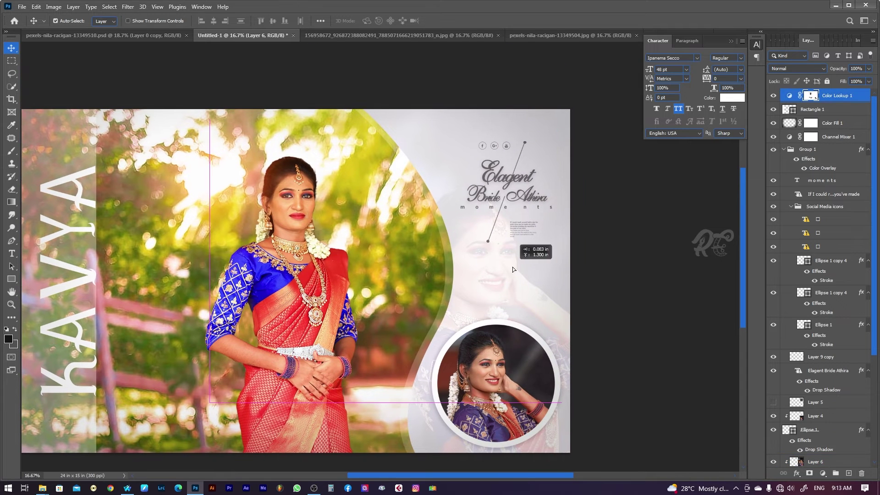
{"action": "key", "text": "ctrl+t"}
{"action": "left_click_drag", "start_coordinate": [512, 270], "coordinate": [507, 235]}
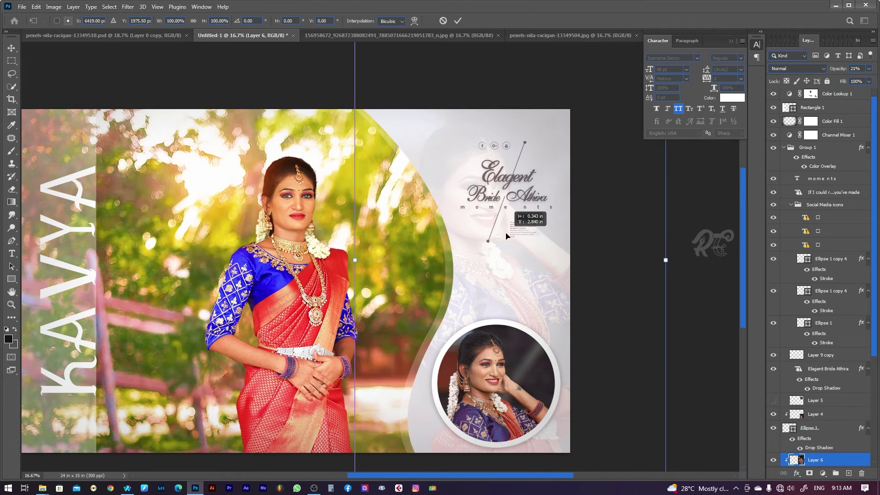
{"action": "key", "text": "Return"}
- Add a Black & White adjustment and clip it to the faded portrait, Layer 6
{"action": "left_click", "coordinate": [796, 474]}
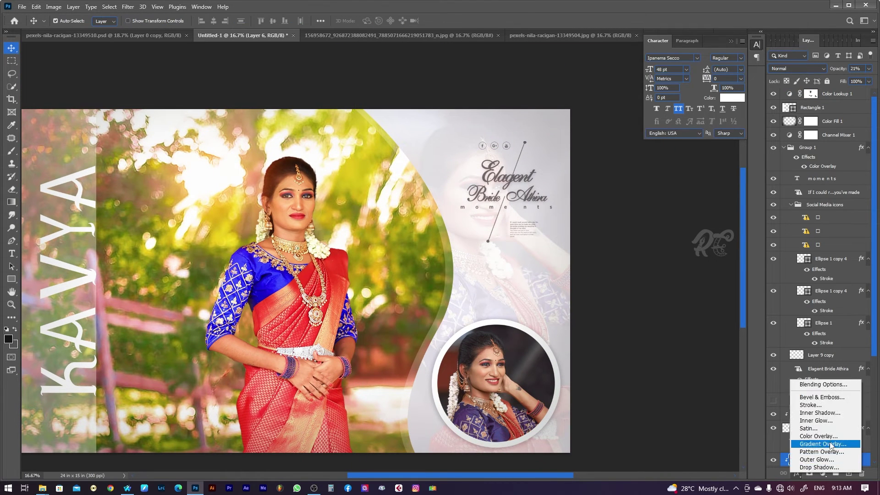
{"action": "left_click", "coordinate": [809, 476]}
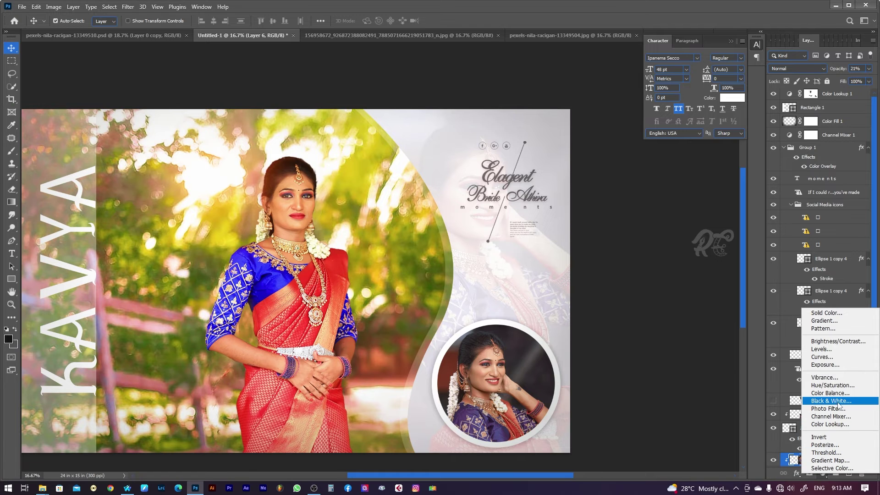
{"action": "left_click", "coordinate": [830, 401]}
{"action": "left_click_drag", "start_coordinate": [512, 257], "coordinate": [548, 248]}
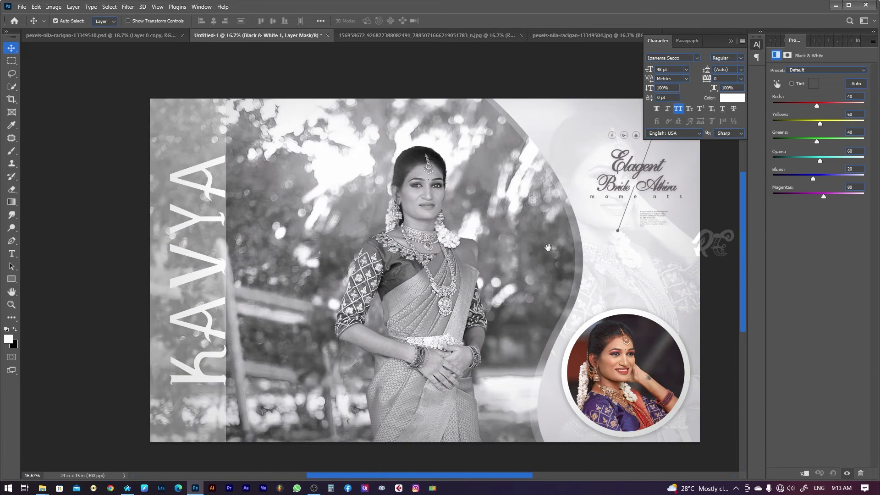
{"action": "key", "text": "F7"}
{"action": "scroll", "coordinate": [839, 410], "scroll_direction": "down", "scroll_amount": 1}
{"action": "right_click", "coordinate": [839, 405]}
{"action": "left_click", "coordinate": [790, 195]}
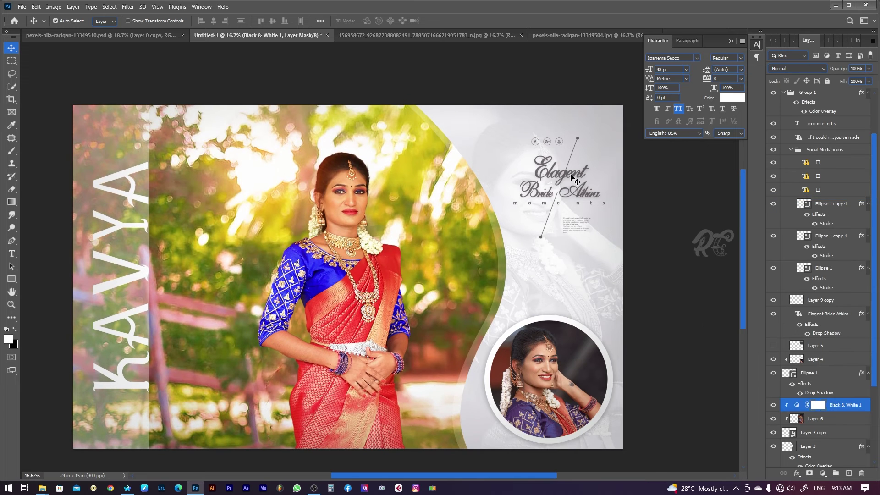
- Free Transform Group 1 to move the title lower and scale it to about 89.6%
{"action": "left_click", "coordinate": [783, 151]}
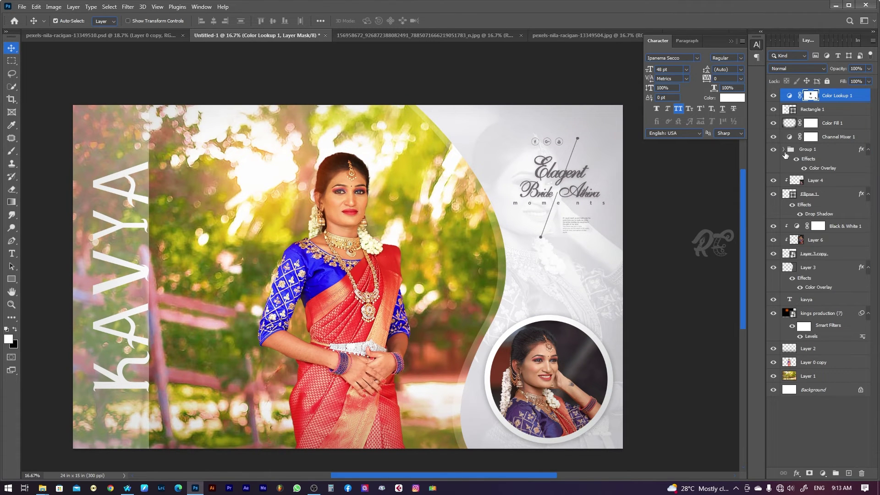
{"action": "left_click", "coordinate": [36, 6]}
{"action": "left_click", "coordinate": [55, 215]}
{"action": "key", "text": "Return"}
{"action": "left_click_drag", "start_coordinate": [544, 184], "coordinate": [551, 247]}
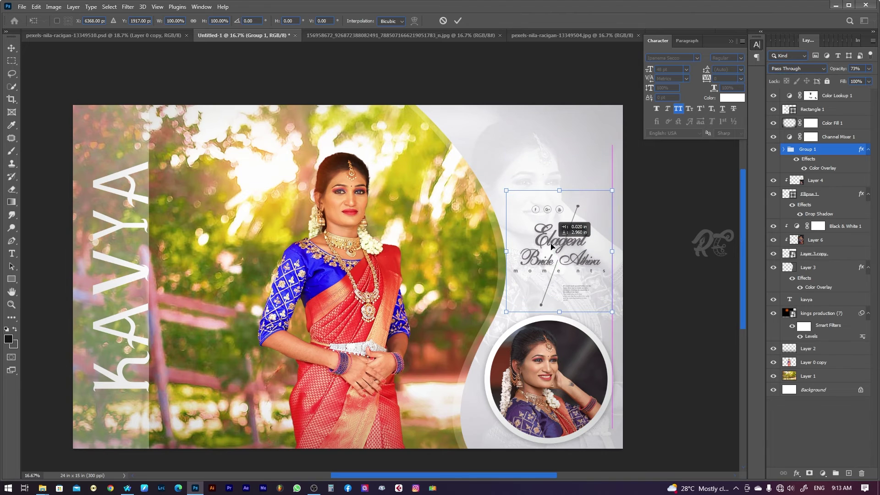
{"action": "left_click_drag", "start_coordinate": [612, 188], "coordinate": [604, 199]}
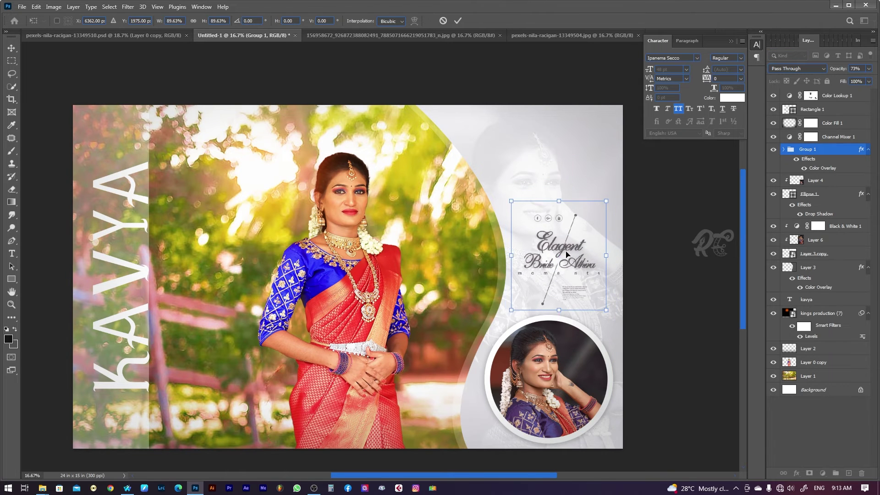
{"action": "key", "text": "Return"}
- Select the faded portrait, Layer 6, and hide the panels for a larger view
{"action": "right_click", "coordinate": [567, 185]}
{"action": "left_click", "coordinate": [584, 212]}
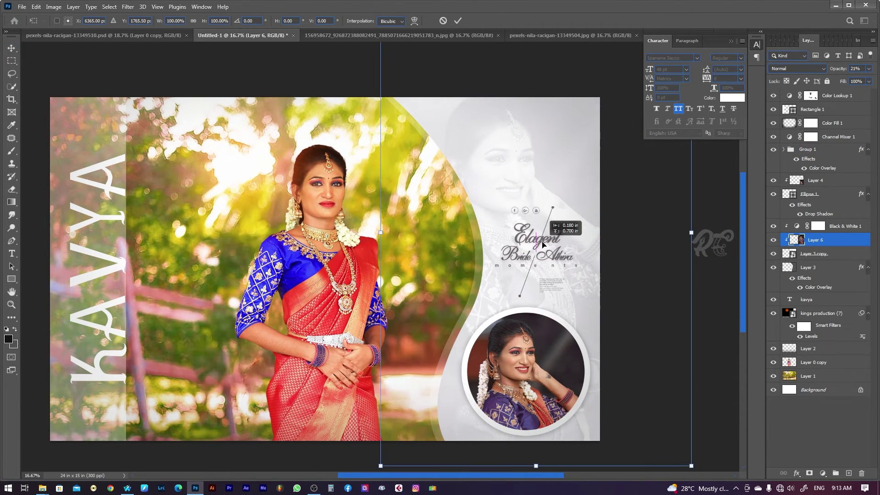
{"action": "key", "text": "Tab"}
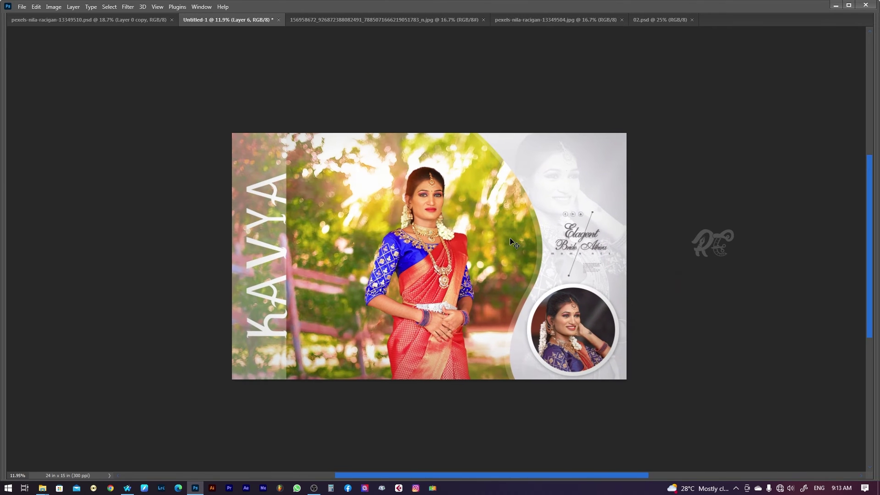
- Zoom in on the design, restore the panels, and select the Elagent Bride Athira title layer
{"action": "key", "text": "f"}
{"action": "key", "text": "f"}
{"action": "left_click", "coordinate": [452, 192]}
{"action": "key", "text": "Tab"}
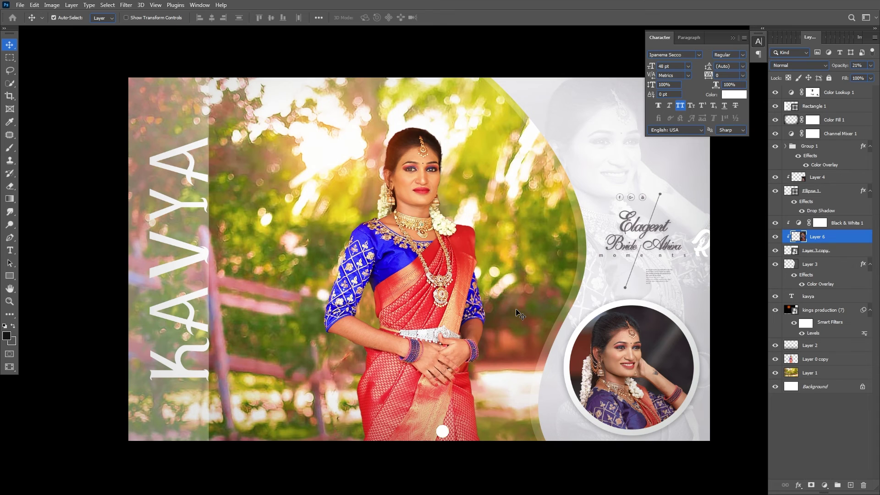
{"action": "left_click", "coordinate": [732, 38]}
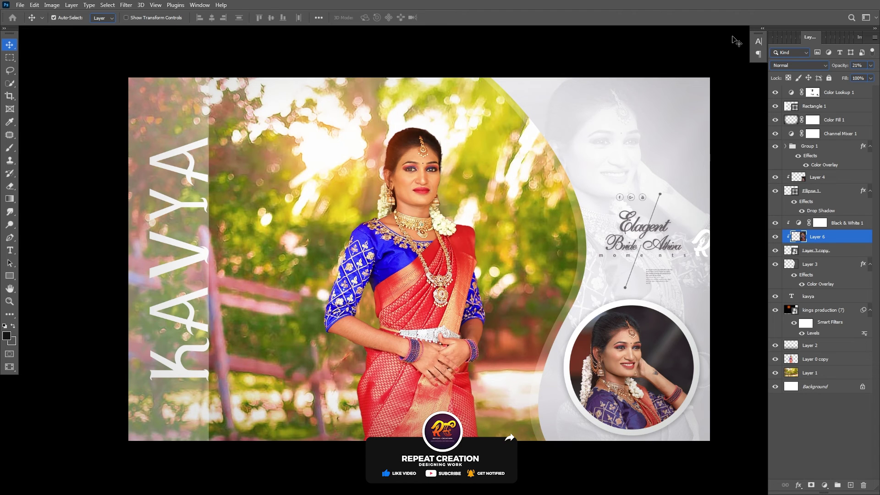
{"action": "key", "text": "super"}
{"action": "key", "text": "super"}
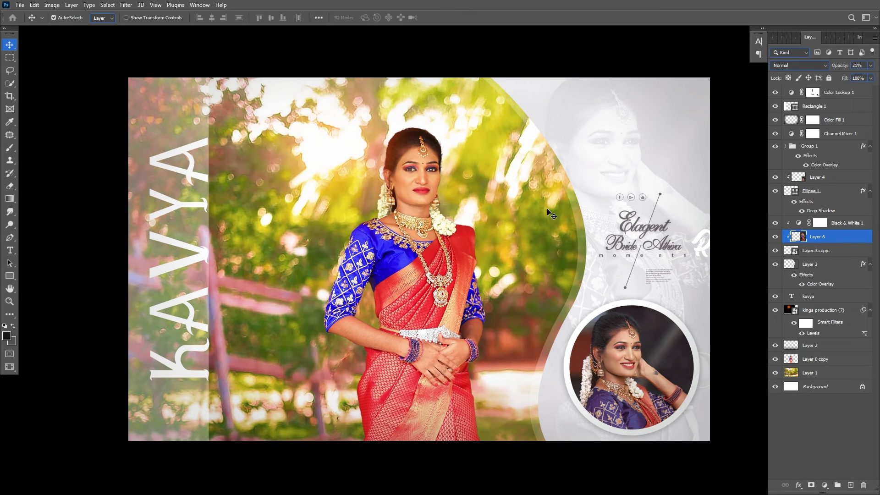
{"action": "right_click", "coordinate": [663, 249]}
{"action": "left_click", "coordinate": [688, 283]}
- Replace the word Athira in the title with Kavya
{"action": "scroll", "coordinate": [690, 257], "scroll_direction": "up", "scroll_amount": 3}
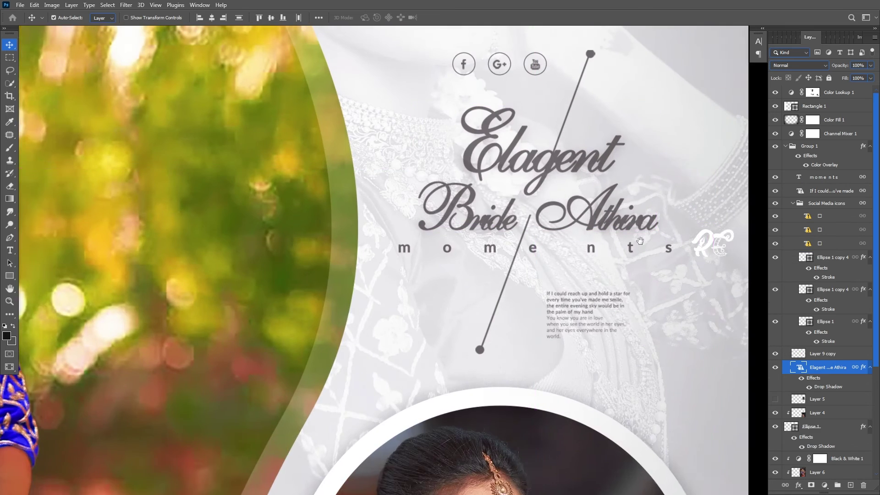
{"action": "left_click_drag", "start_coordinate": [640, 241], "coordinate": [586, 314]}
{"action": "left_click", "coordinate": [10, 250]}
{"action": "left_click", "coordinate": [471, 293]}
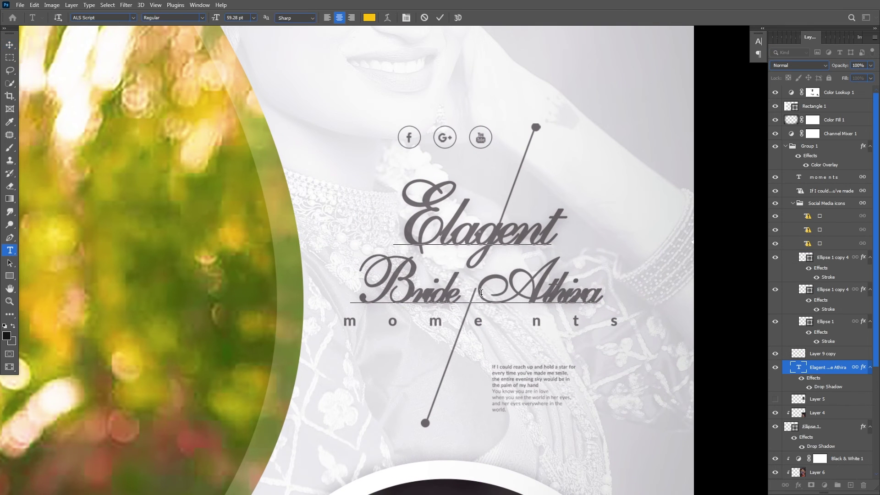
{"action": "left_click_drag", "start_coordinate": [470, 293], "coordinate": [603, 294]}
{"action": "type", "text": "Kav"}
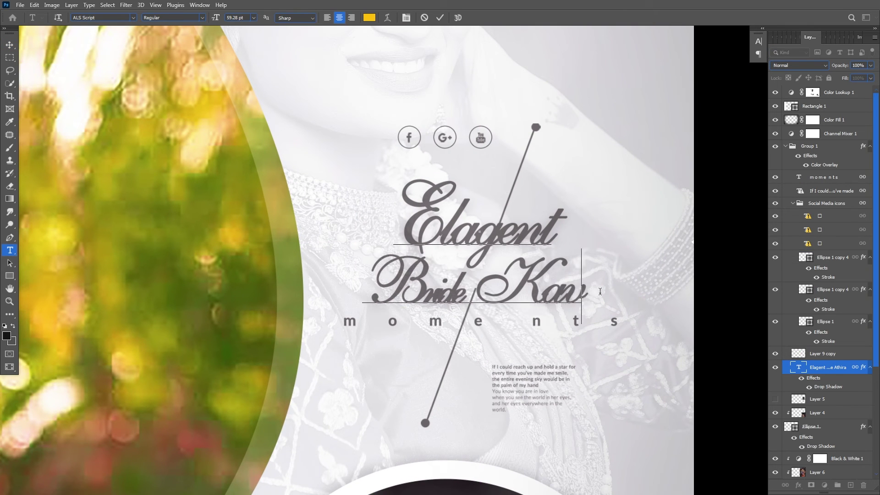
{"action": "type", "text": "ya"}
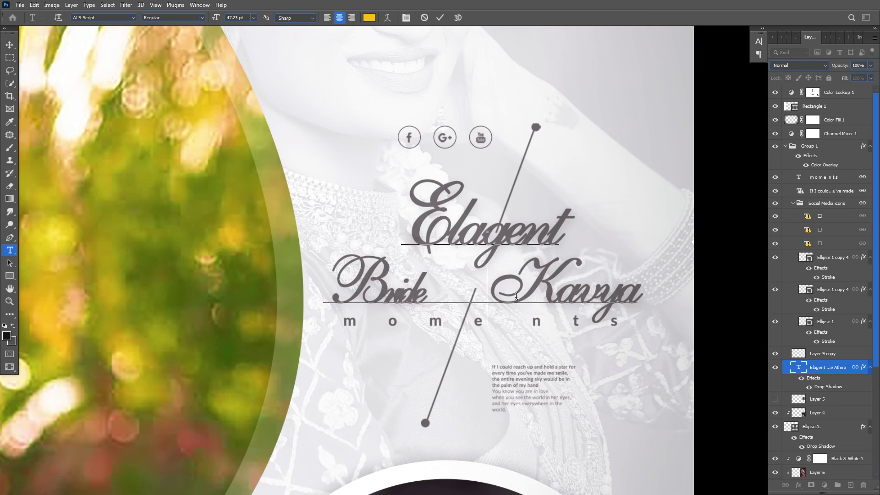
{"action": "left_click_drag", "start_coordinate": [516, 296], "coordinate": [524, 321]}
{"action": "key", "text": "Left"}
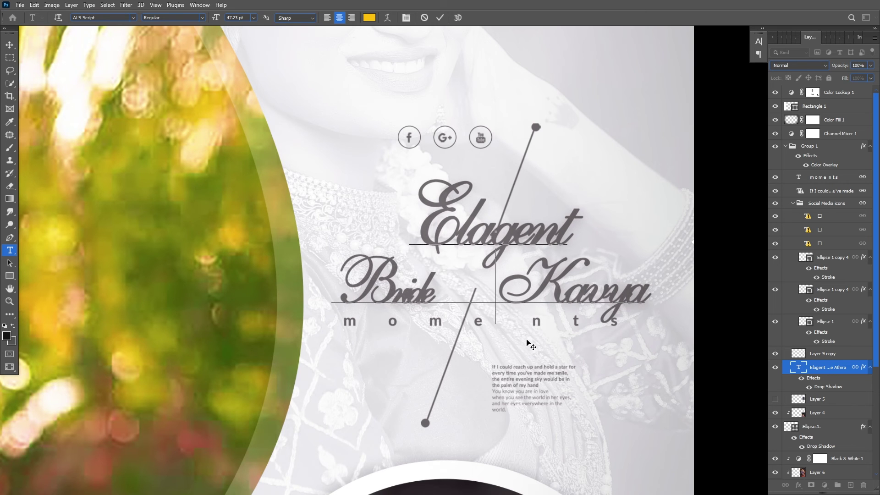
- Give the whole title -40 tracking and a 40 pt font size
{"action": "key", "text": "ctrl+a"}
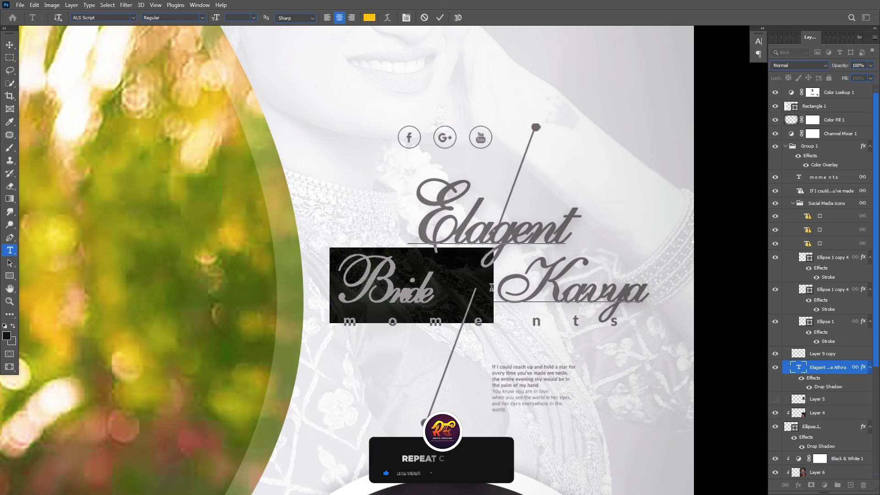
{"action": "key", "text": "ctrl+t"}
{"action": "left_click", "coordinate": [743, 75]}
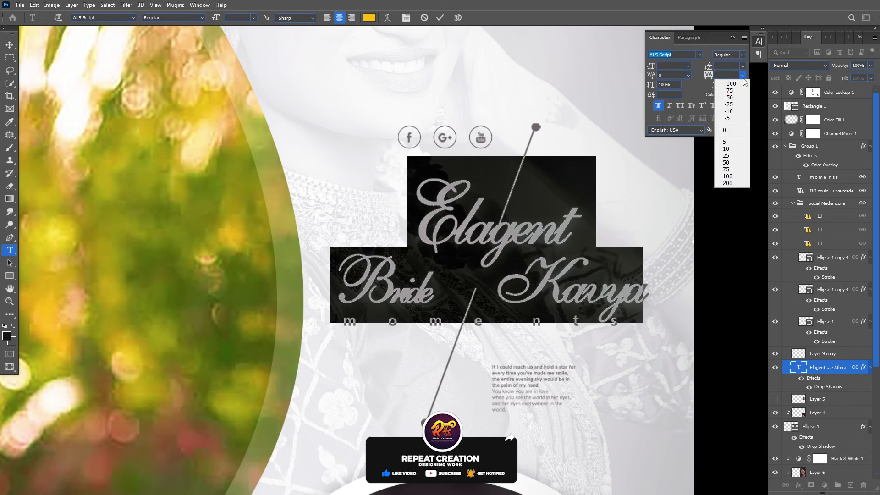
{"action": "left_click", "coordinate": [724, 131]}
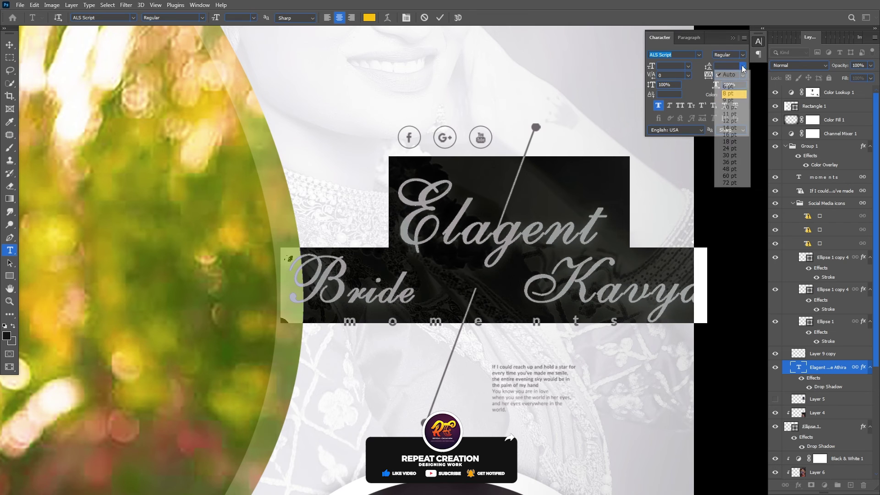
{"action": "left_click", "coordinate": [729, 75]}
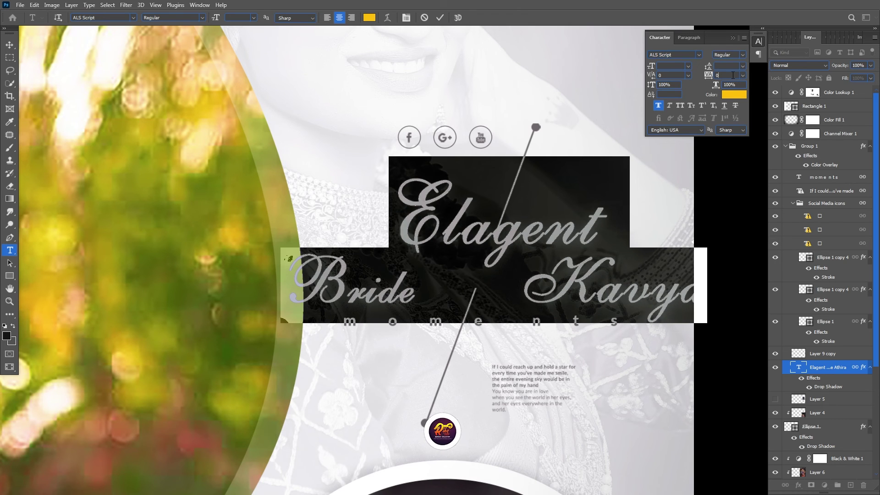
{"action": "type", "text": "-40"}
{"action": "key", "text": "Return"}
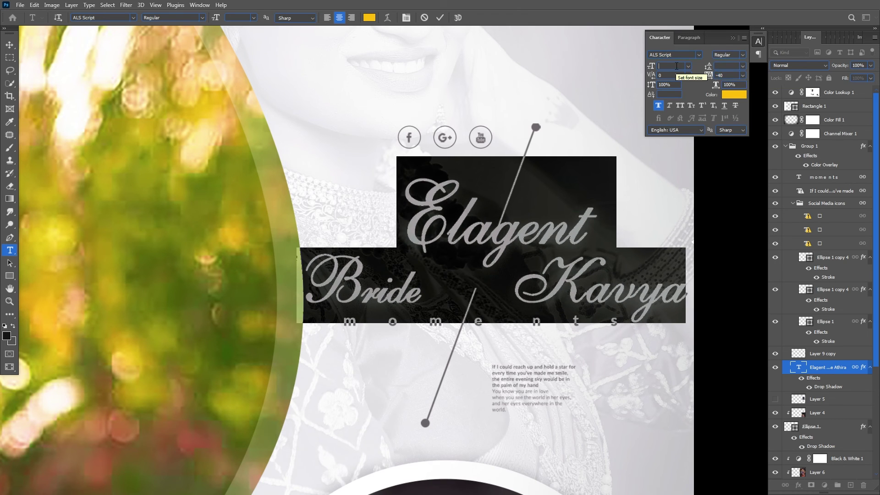
{"action": "left_click", "coordinate": [688, 66]}
{"action": "left_click", "coordinate": [678, 175]}
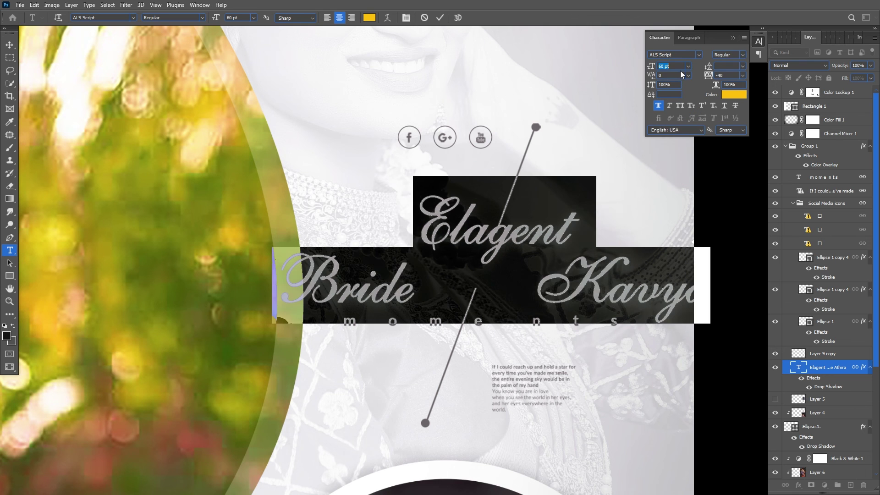
- Nudge the title block into place, delete extra spaces before Kavya, and commit the text
{"action": "scroll", "coordinate": [681, 69], "scroll_direction": "down", "scroll_amount": 4}
{"action": "scroll", "coordinate": [681, 68], "scroll_direction": "down", "scroll_amount": 4}
{"action": "scroll", "coordinate": [681, 68], "scroll_direction": "down", "scroll_amount": 9}
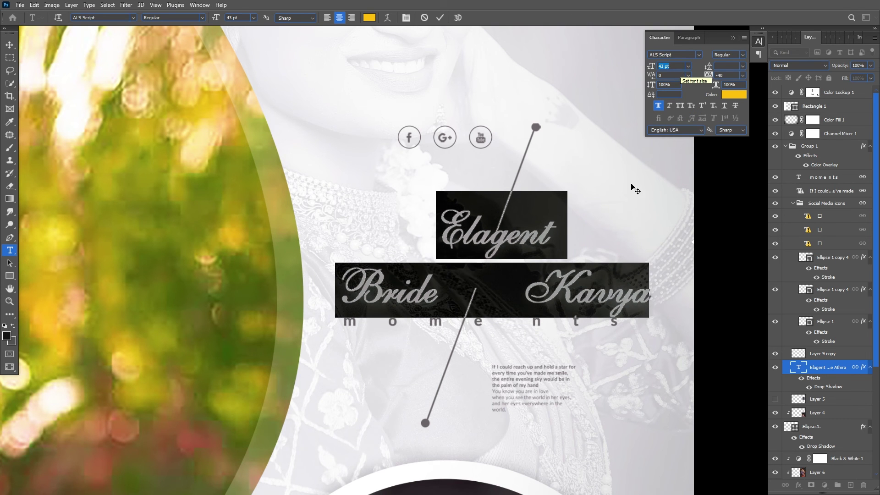
{"action": "mouse_move", "coordinate": [672, 306]}
{"action": "left_mouse_down"}
{"action": "mouse_move", "coordinate": [668, 284]}
{"action": "mouse_move", "coordinate": [670, 296]}
{"action": "left_mouse_up"}
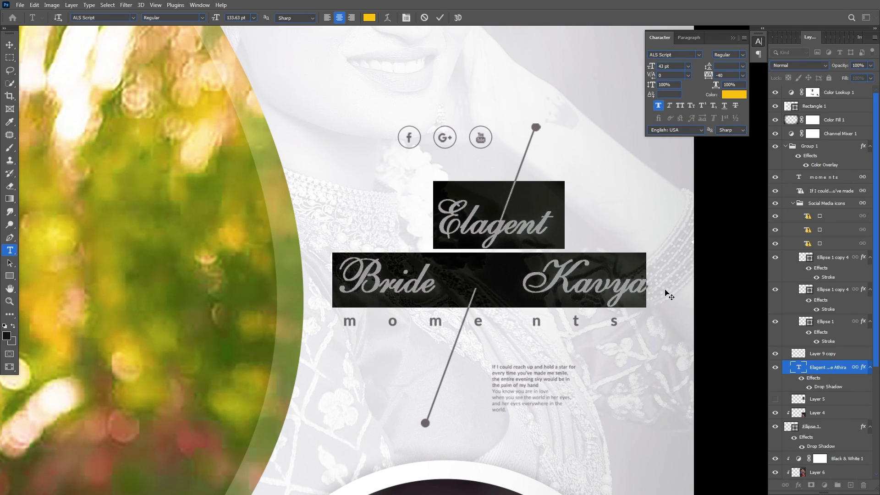
{"action": "scroll", "coordinate": [678, 67], "scroll_direction": "down", "scroll_amount": 3}
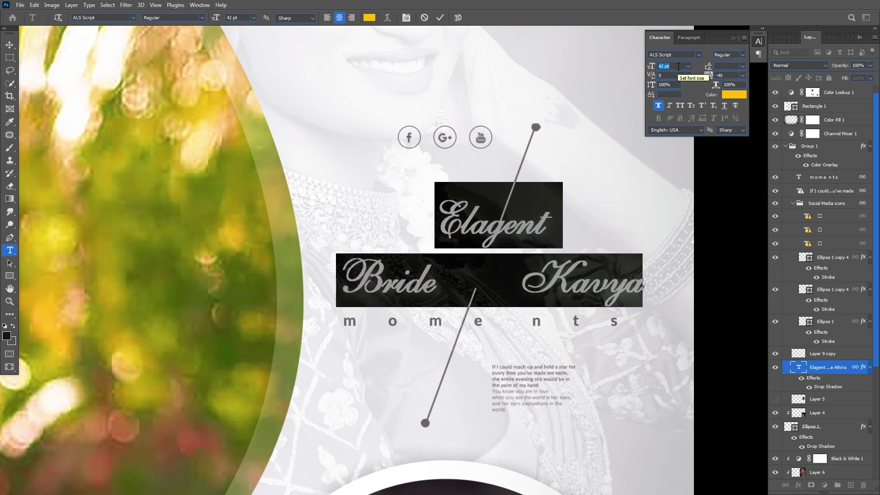
{"action": "left_click", "coordinate": [522, 279]}
{"action": "key", "text": "BackSpace"}
{"action": "key", "text": "BackSpace"}
{"action": "key", "text": "BackSpace"}
{"action": "key", "text": "BackSpace"}
{"action": "key", "text": "BackSpace"}
{"action": "key", "text": "ctrl+Return"}
{"action": "key", "text": "v"}
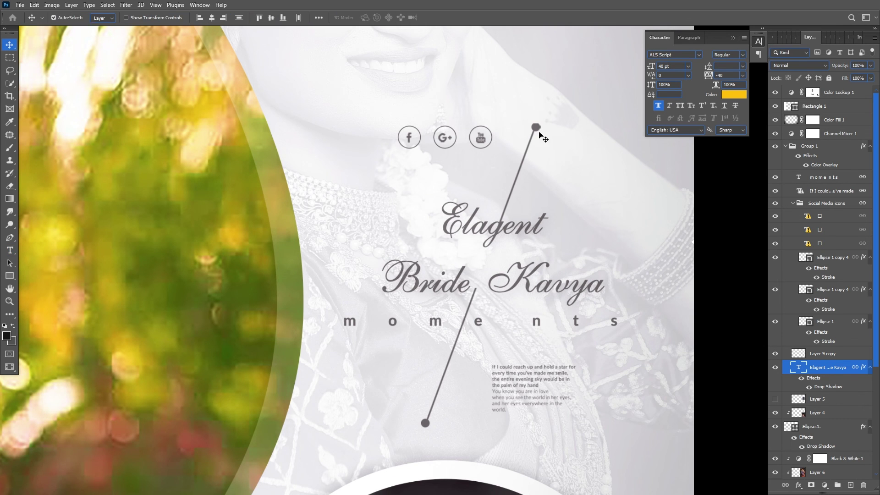
{"action": "left_click", "coordinate": [520, 183]}
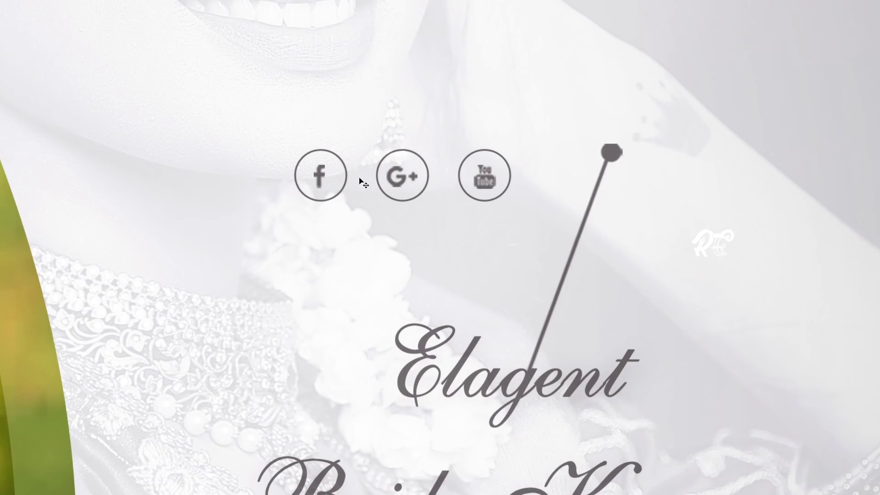
- Hide the social media icons layer sitting above the title
{"action": "right_click", "coordinate": [324, 177]}
{"action": "left_click", "coordinate": [348, 202]}
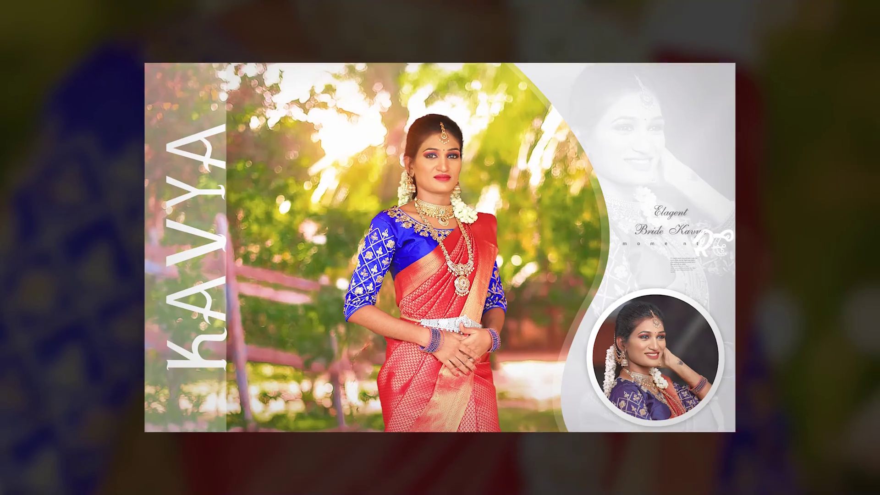